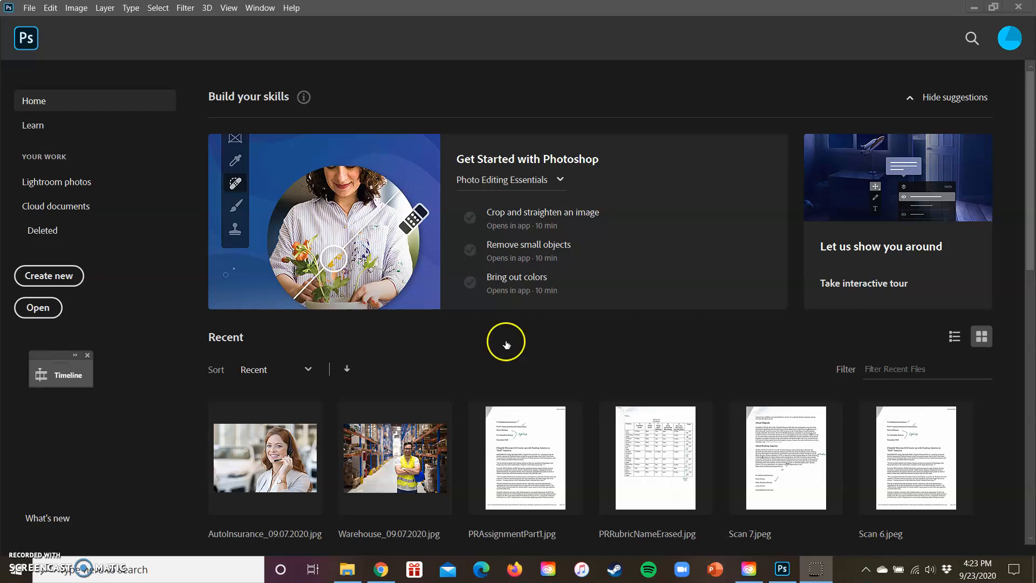
# Open the image AutoInsurance_09.07.2020 from the Hotj_09.07.2020 folder on the desktop.
pyautogui.click(36, 312)
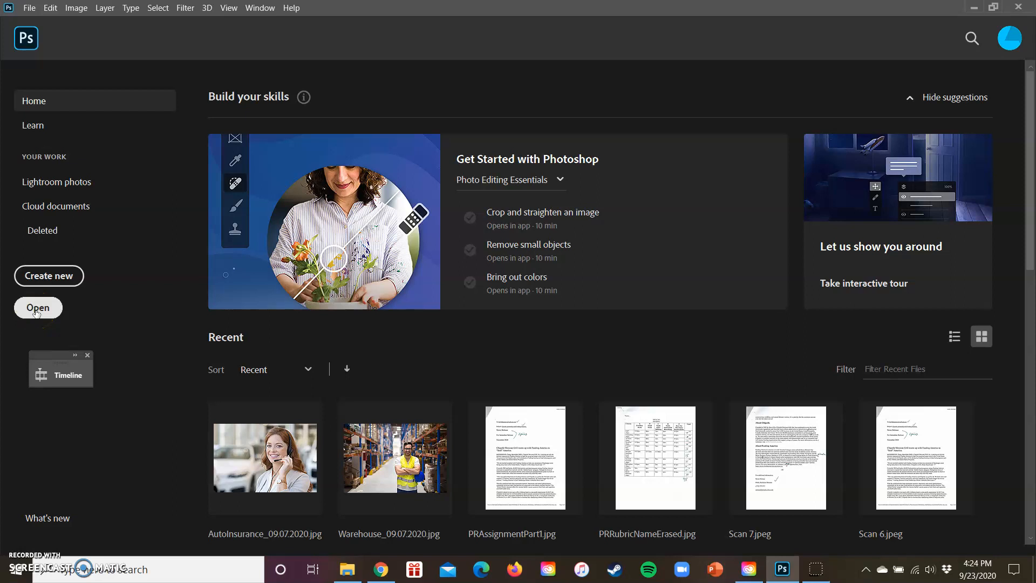
pyautogui.click(99, 313)
pyautogui.click(32, 311)
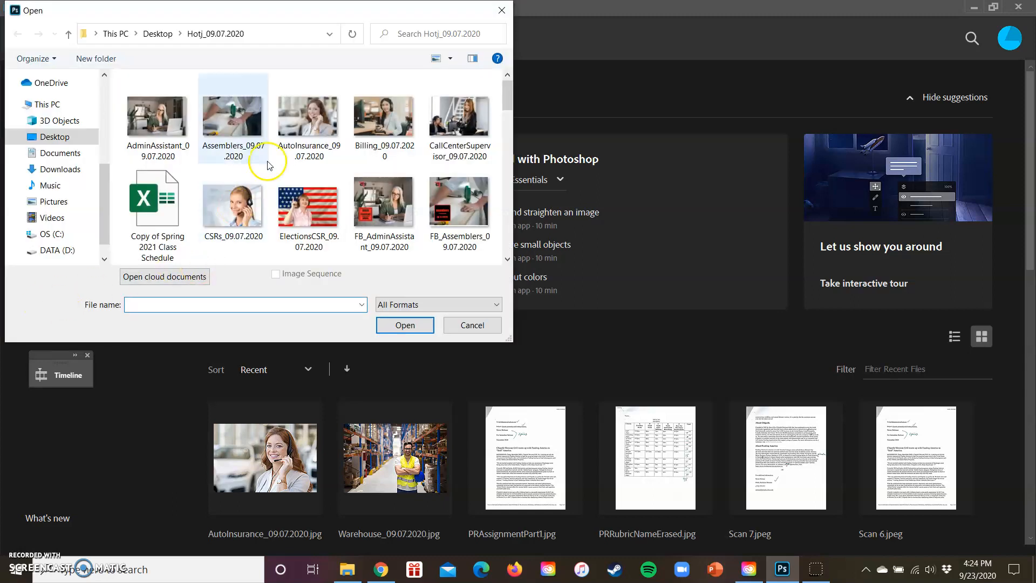
pyautogui.click(304, 139)
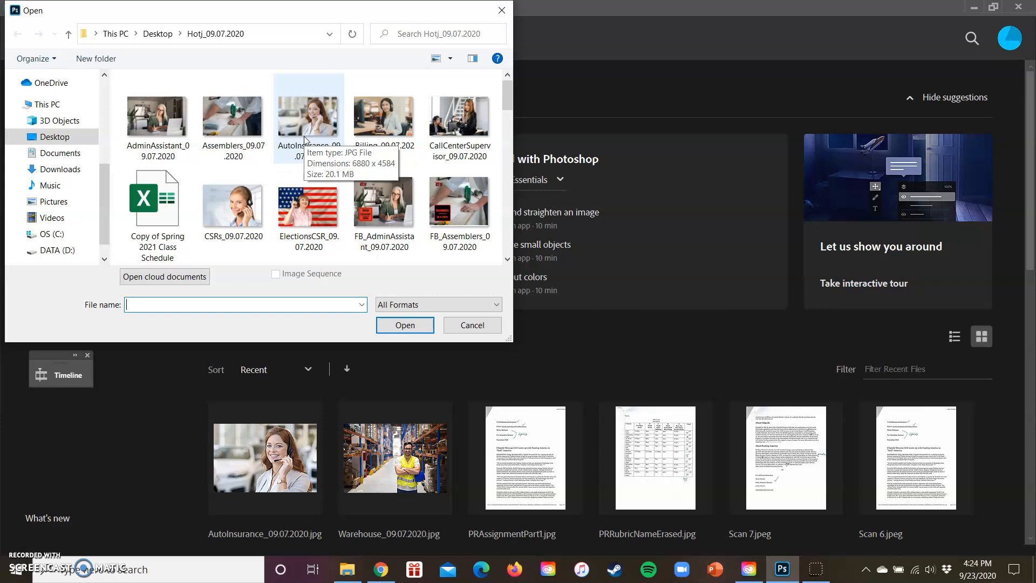
pyautogui.click(305, 139)
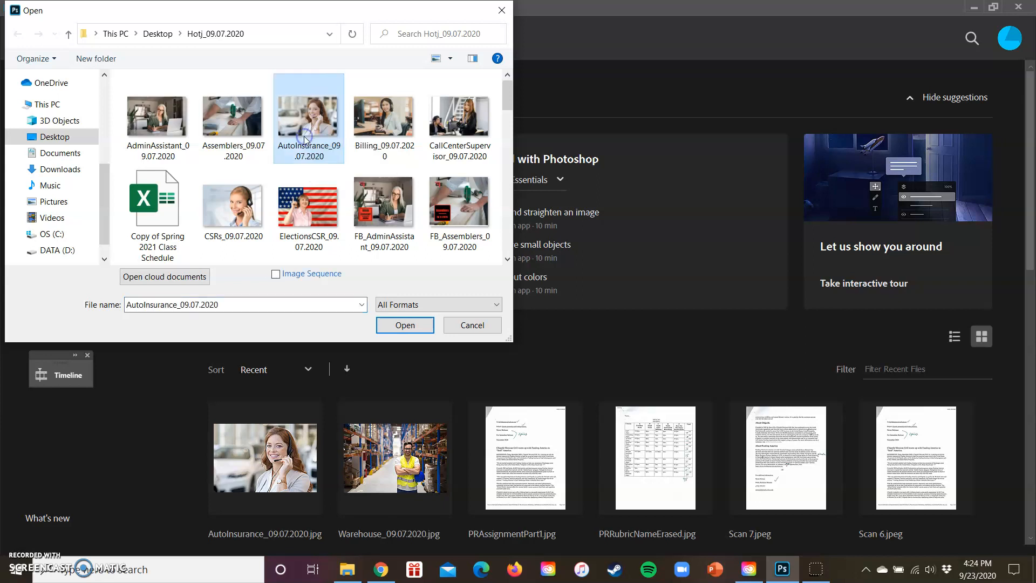
pyautogui.click(402, 326)
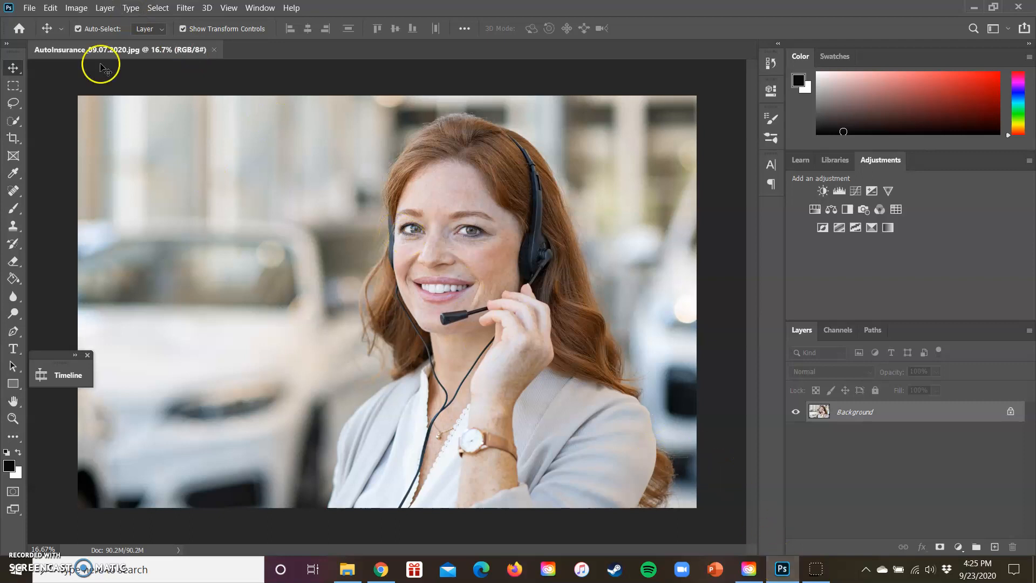
pyautogui.click(29, 8)
pyautogui.click(39, 32)
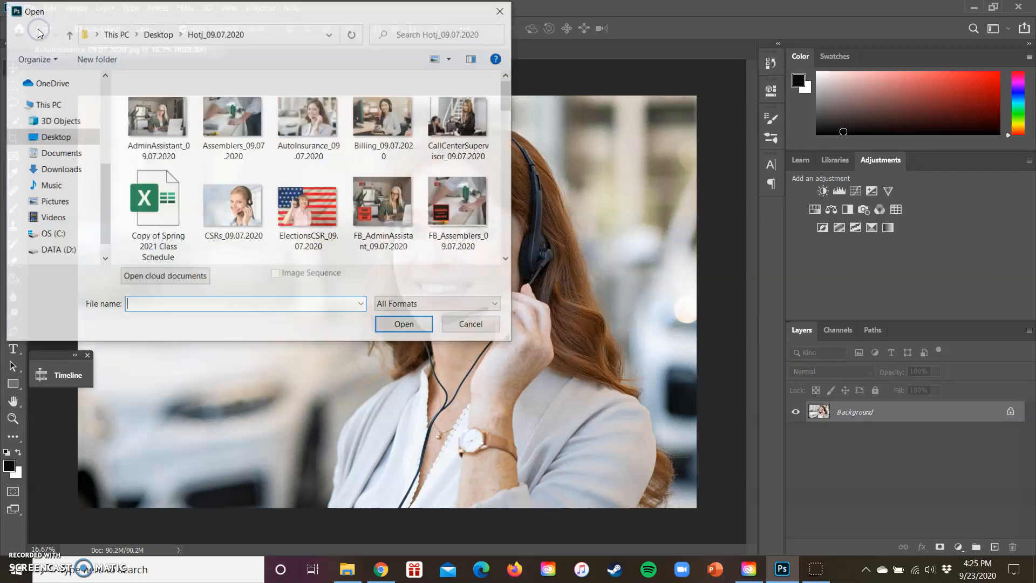
pyautogui.click(502, 10)
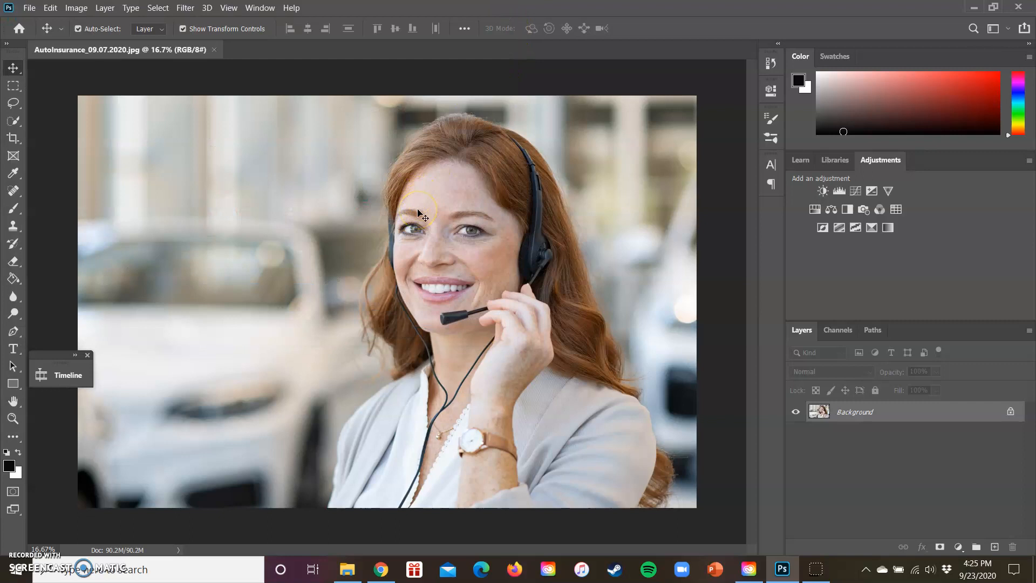
# Start a Canvas Size change for the image and set its measurement units to pixels.
pyautogui.click(78, 11)
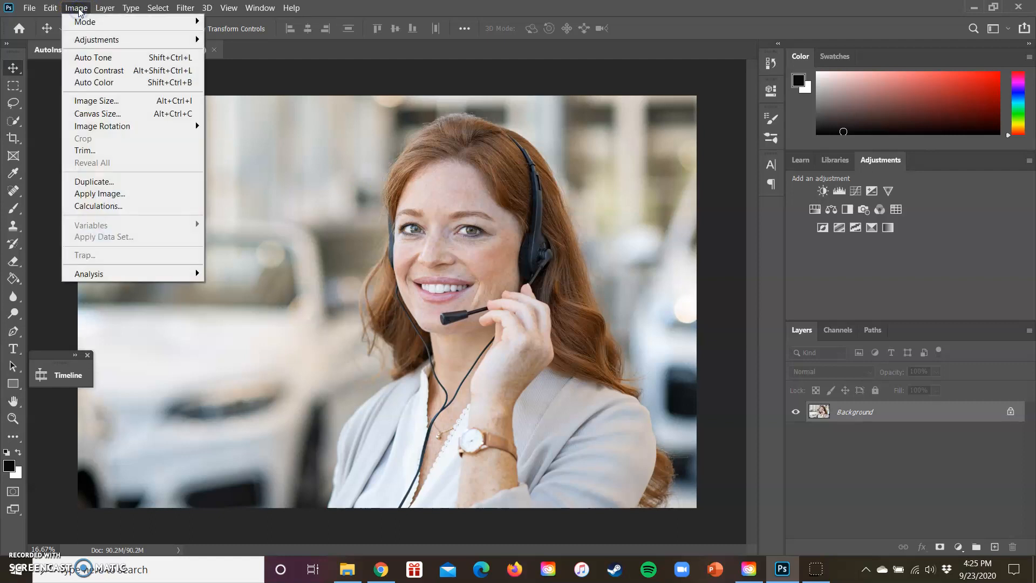
pyautogui.click(99, 115)
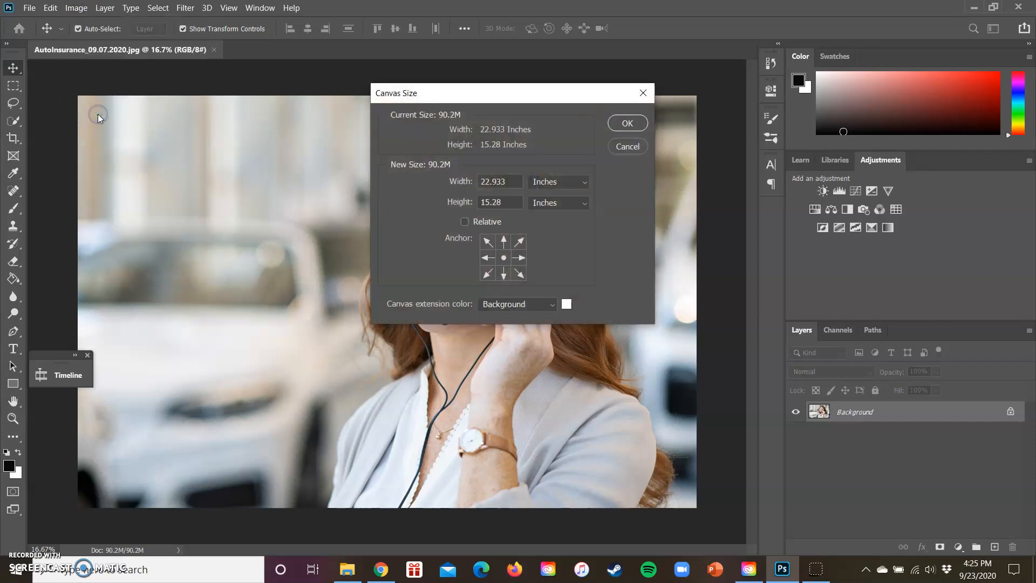
pyautogui.click(585, 182)
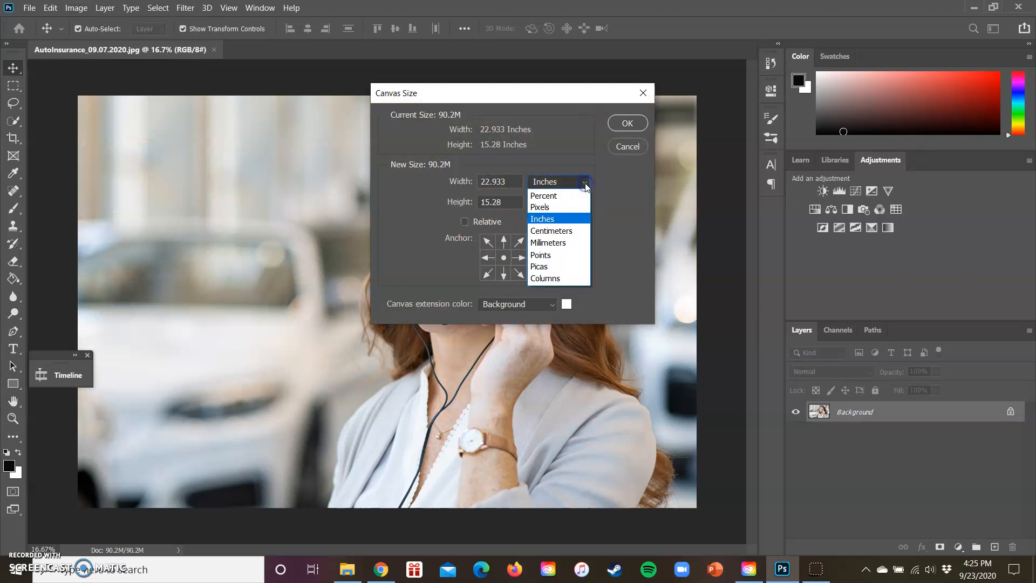
pyautogui.click(559, 207)
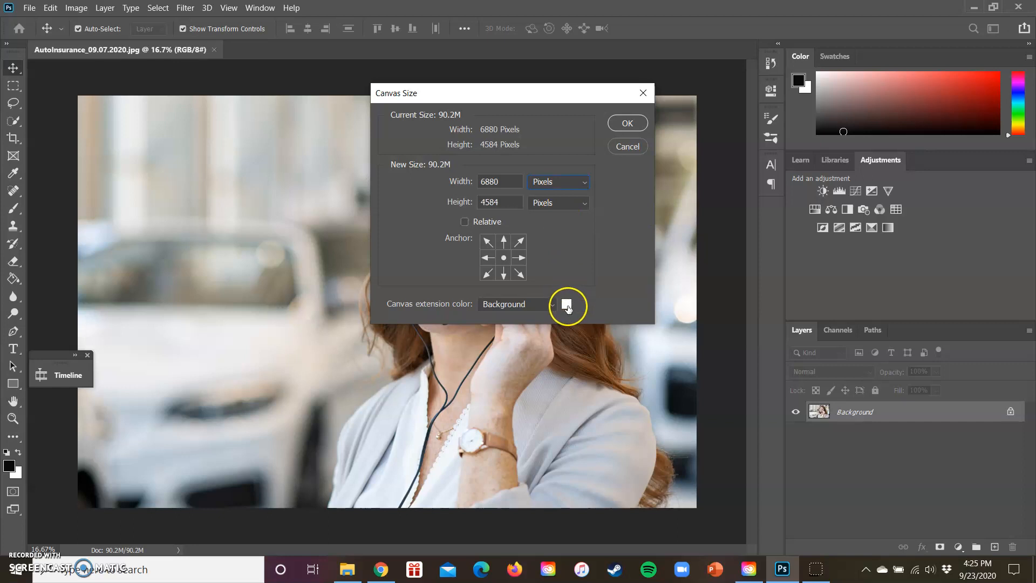
# Set the canvas extension color to Black.
pyautogui.click(552, 305)
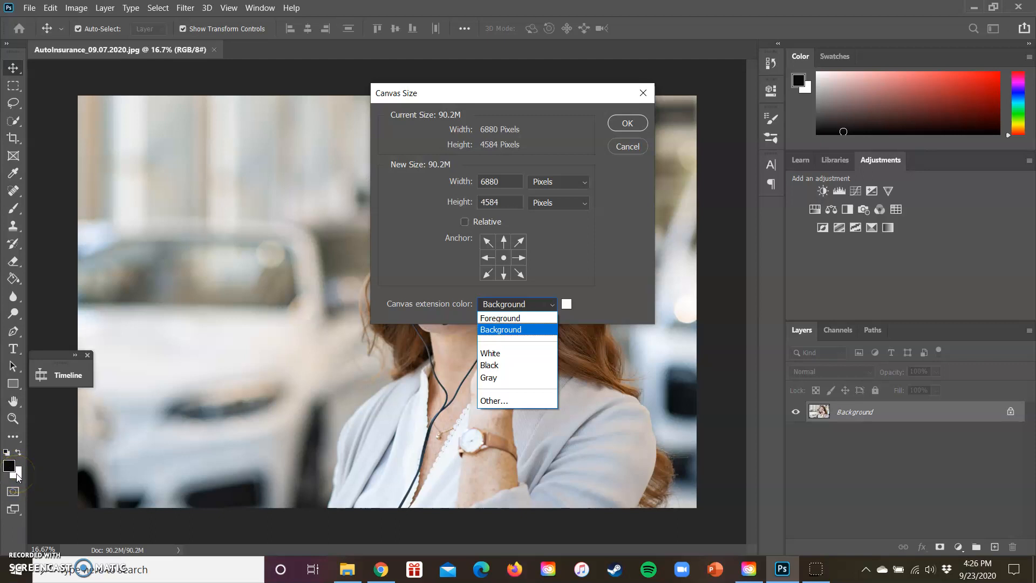
pyautogui.click(13, 471)
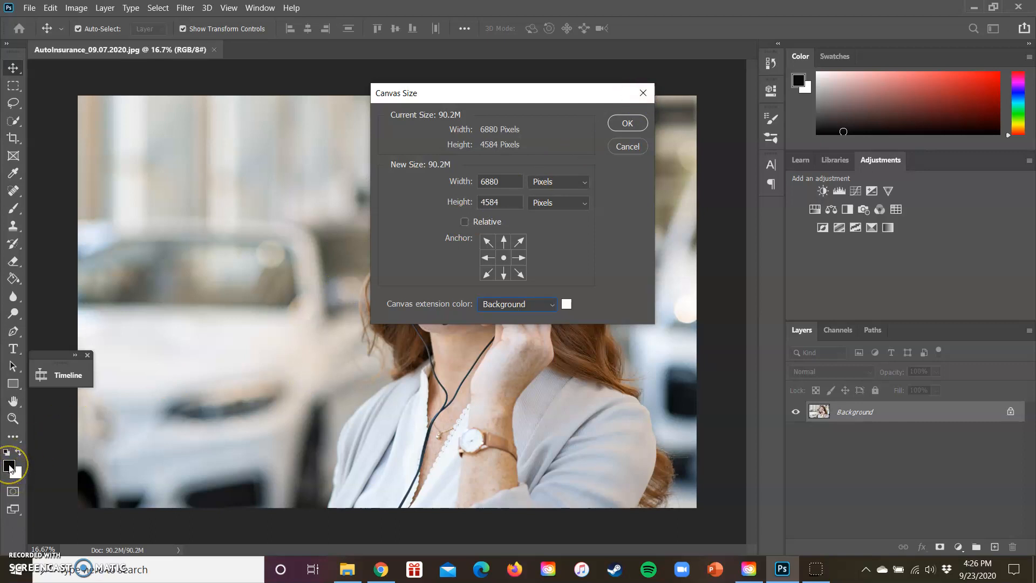
pyautogui.click(537, 304)
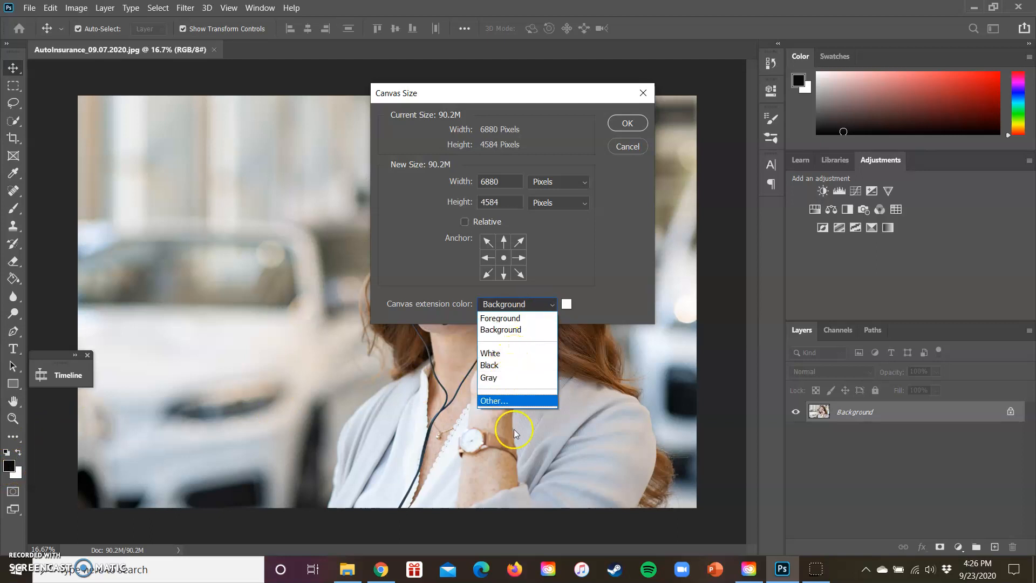
pyautogui.click(514, 368)
# Try a custom canvas extension color of 040000 and return the setting to Black.
pyautogui.click(551, 304)
pyautogui.click(510, 402)
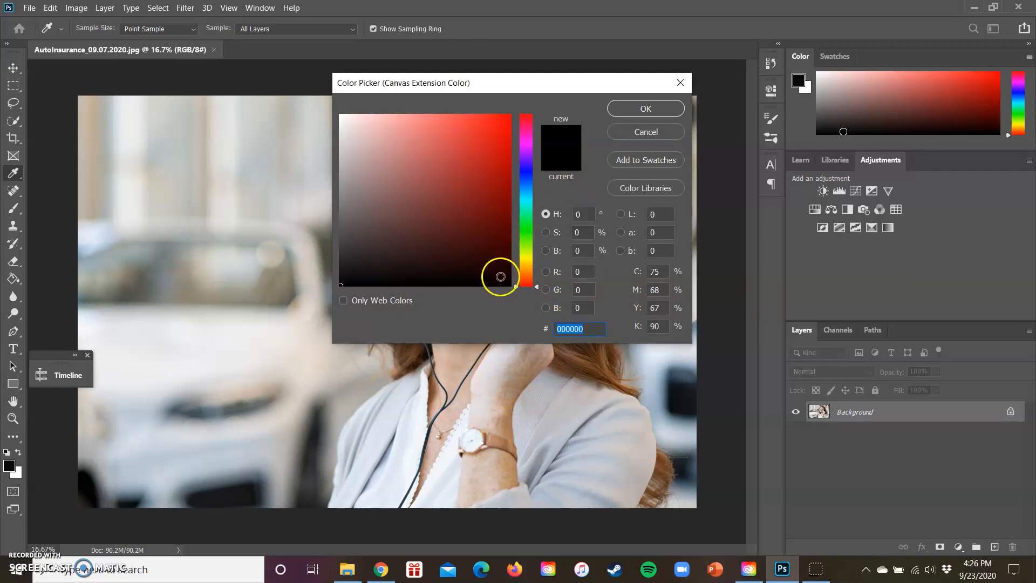
pyautogui.click(507, 283)
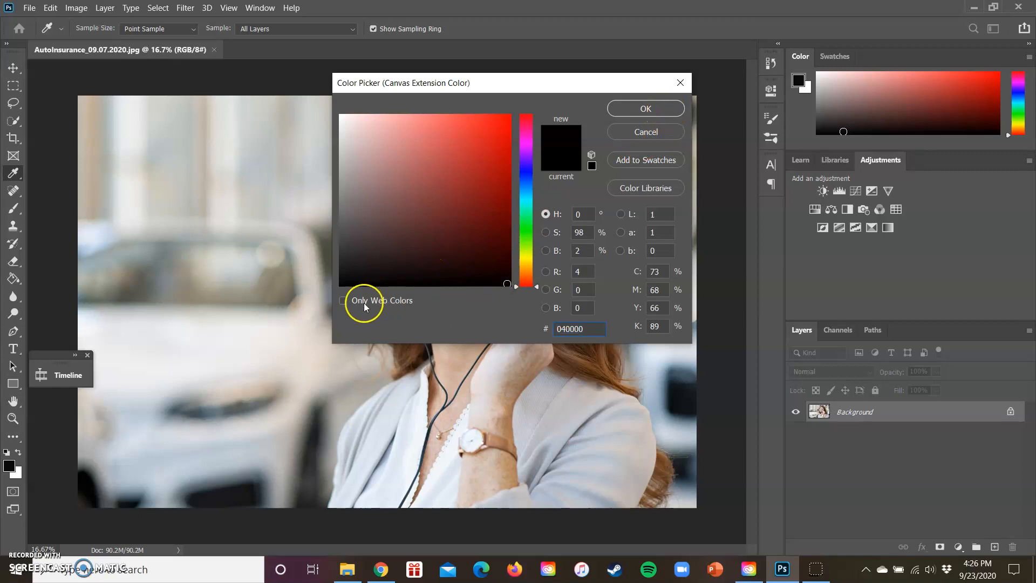
pyautogui.click(653, 108)
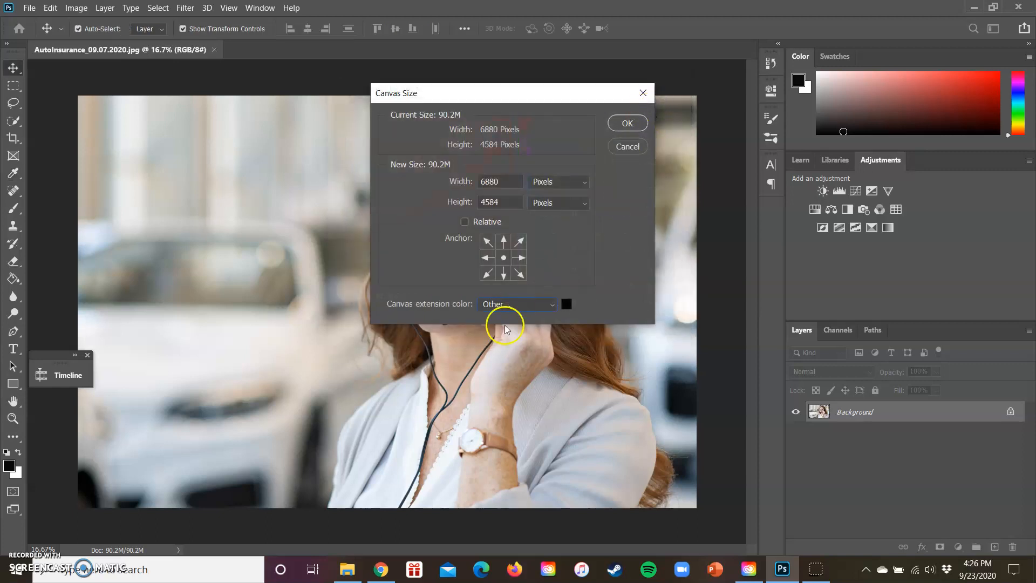
pyautogui.click(552, 304)
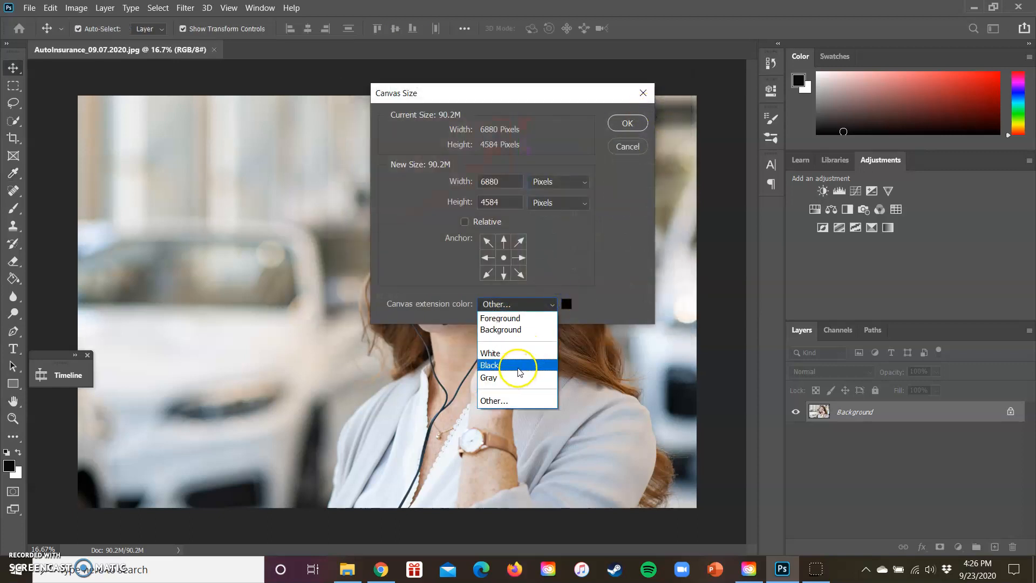
pyautogui.click(519, 373)
# Set the new canvas width to 7500 pixels.
pyautogui.click(498, 185)
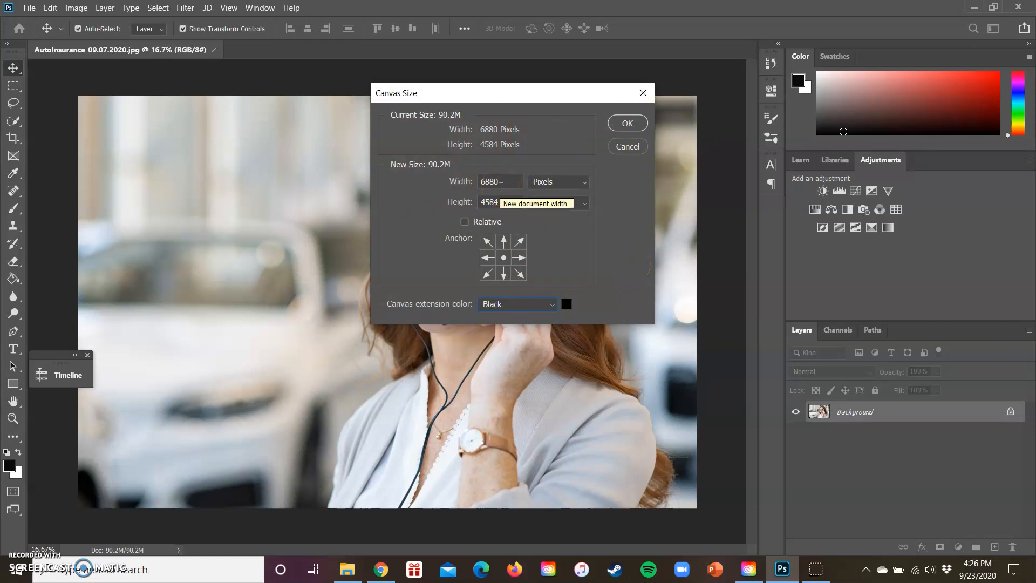
pyautogui.click(504, 200)
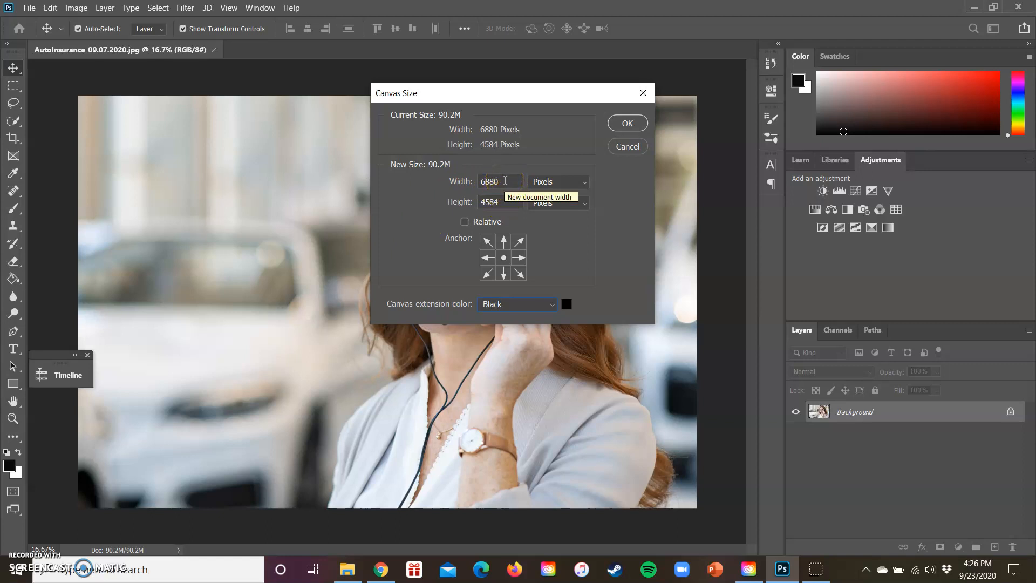
pyautogui.click(505, 180)
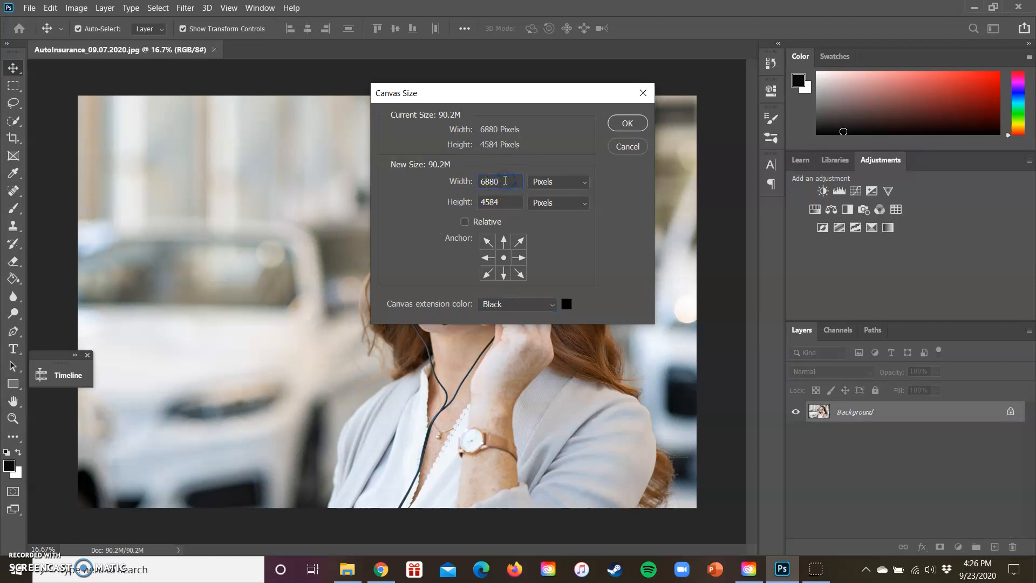
pyautogui.press('BackSpace')
pyautogui.press('BackSpace')
pyautogui.press('BackSpace')
pyautogui.press('BackSpace')
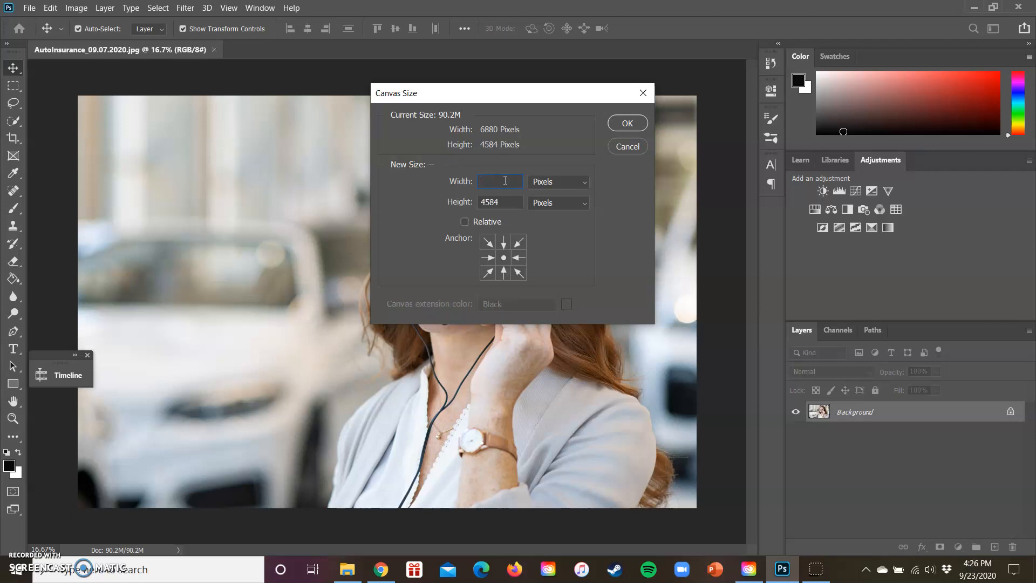
pyautogui.write('7500')
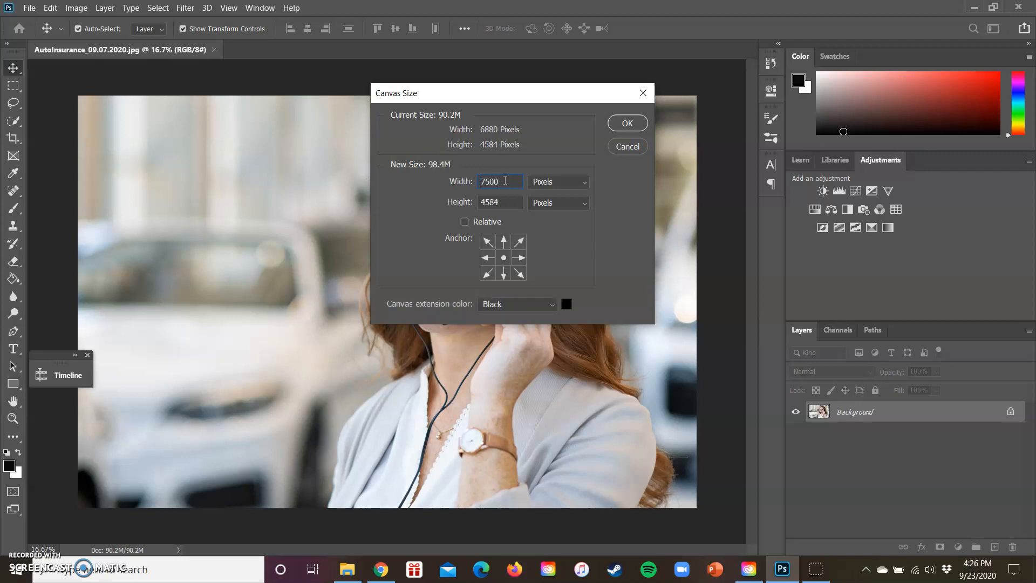
# Set the new canvas height to 5000 pixels.
pyautogui.click(502, 201)
pyautogui.press('BackSpace')
pyautogui.press('BackSpace')
pyautogui.press('BackSpace')
pyautogui.press('BackSpace')
pyautogui.write('5000')
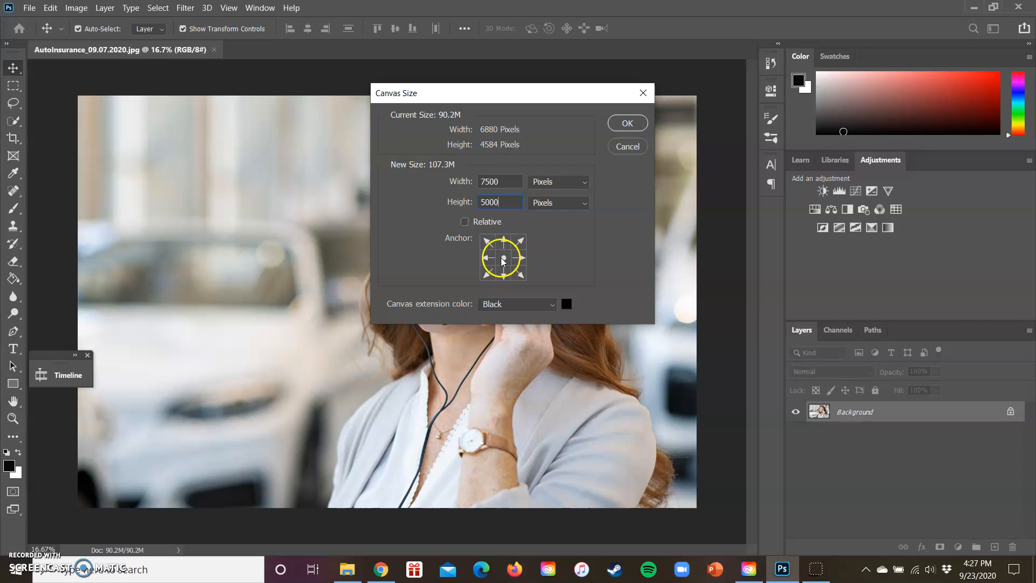
pyautogui.press('BackSpace')
pyautogui.press('BackSpace')
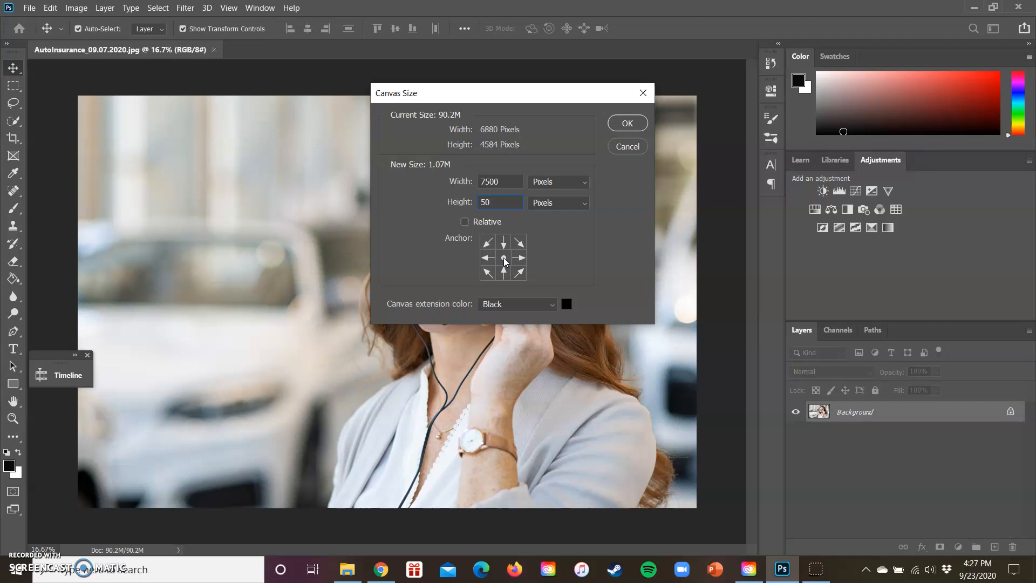
pyautogui.write('00')
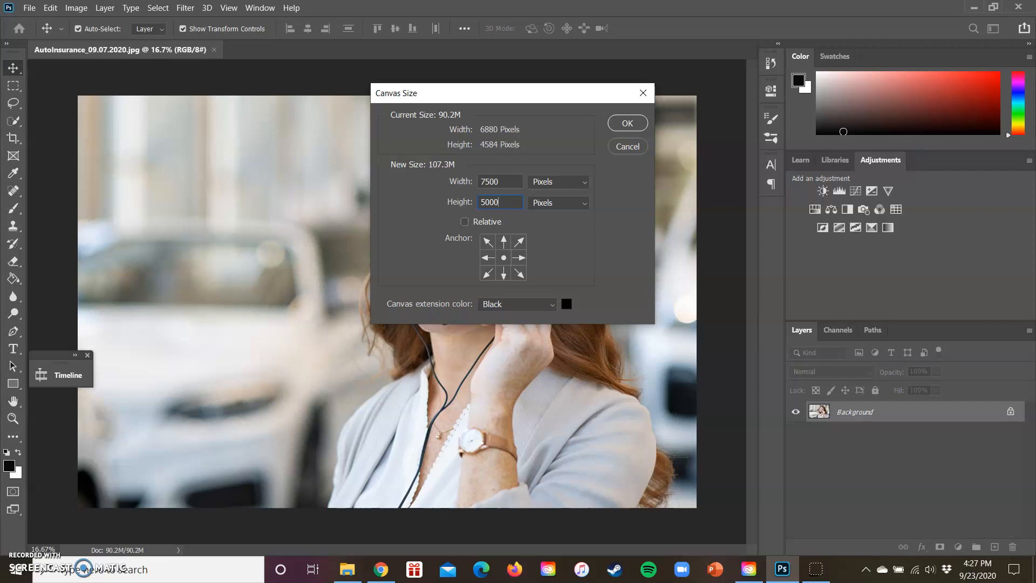
# Switch Relative sizing on and back off, and apply the new canvas size.
pyautogui.click(466, 224)
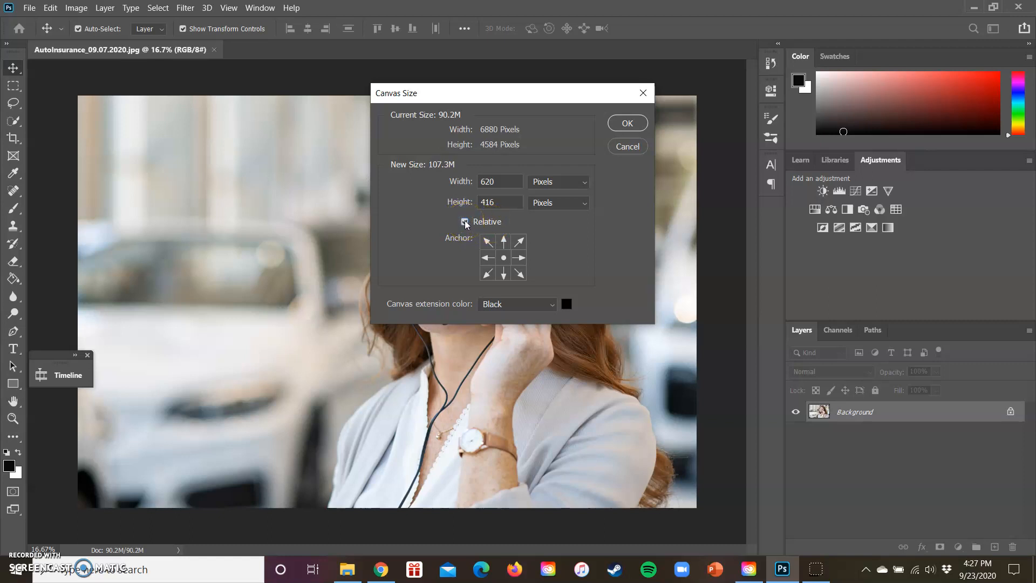
pyautogui.click(465, 222)
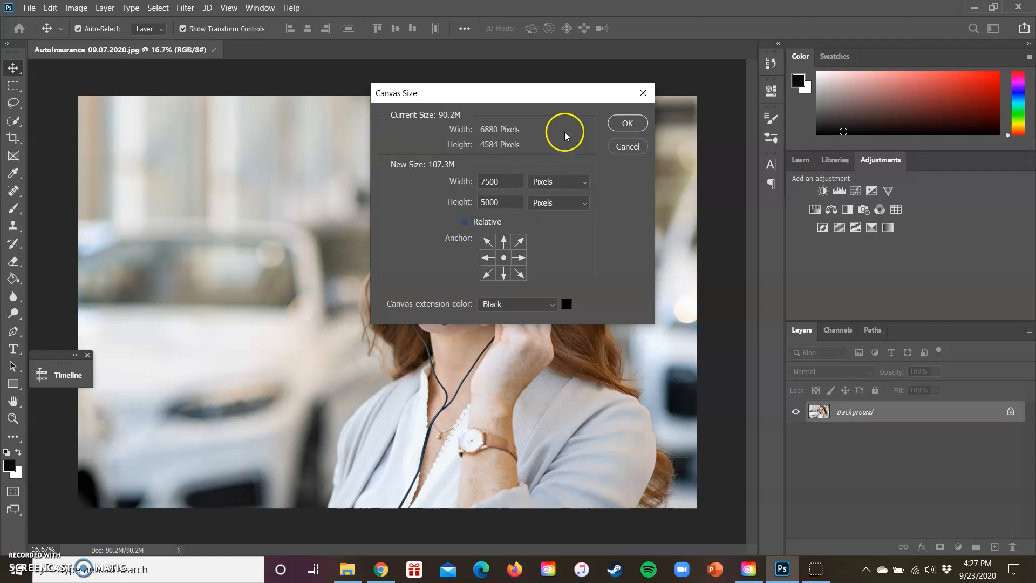
pyautogui.click(627, 125)
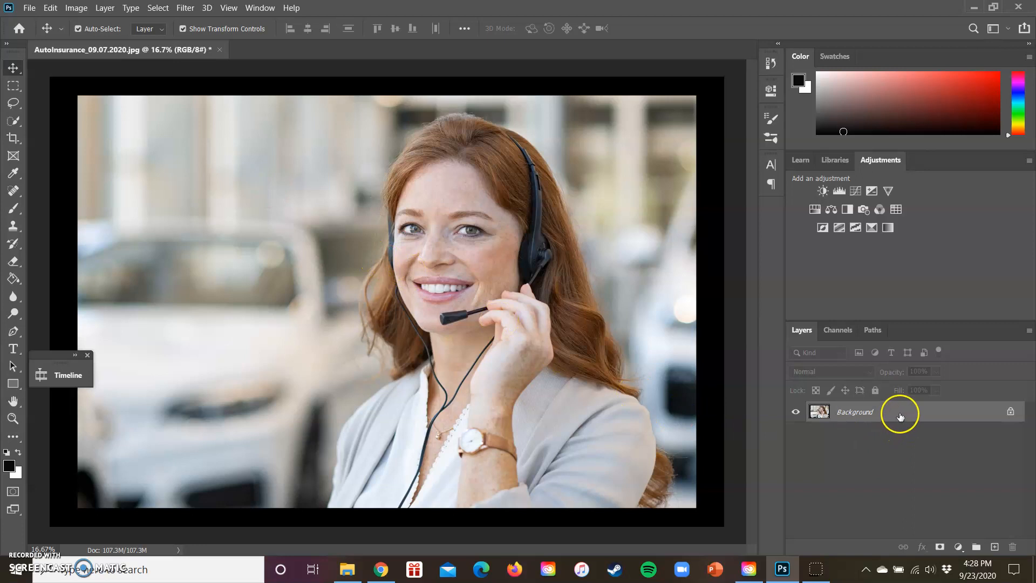
# Convert the Background into a regular layer and lock all of its properties.
pyautogui.click(1010, 411)
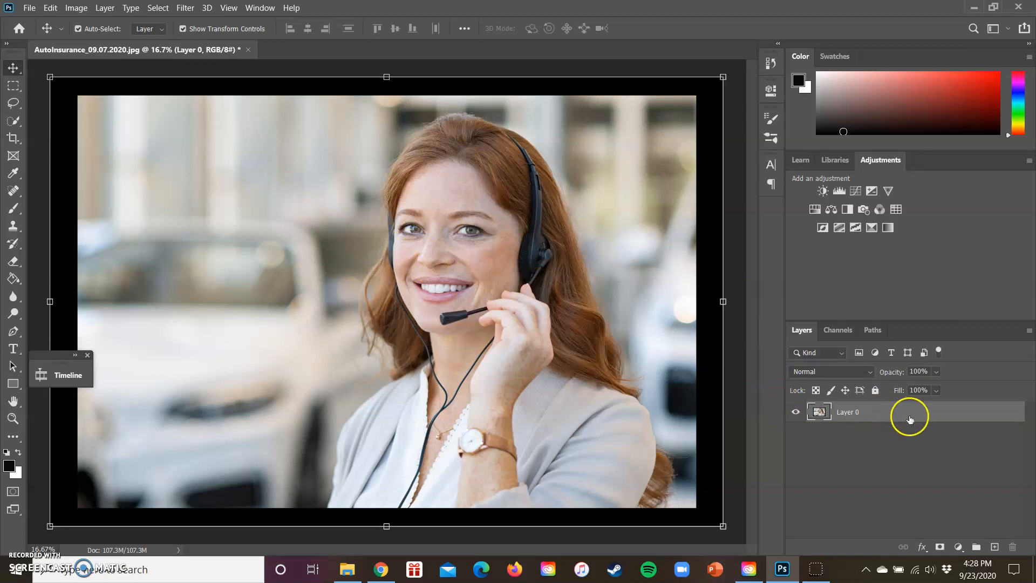
pyautogui.click(875, 391)
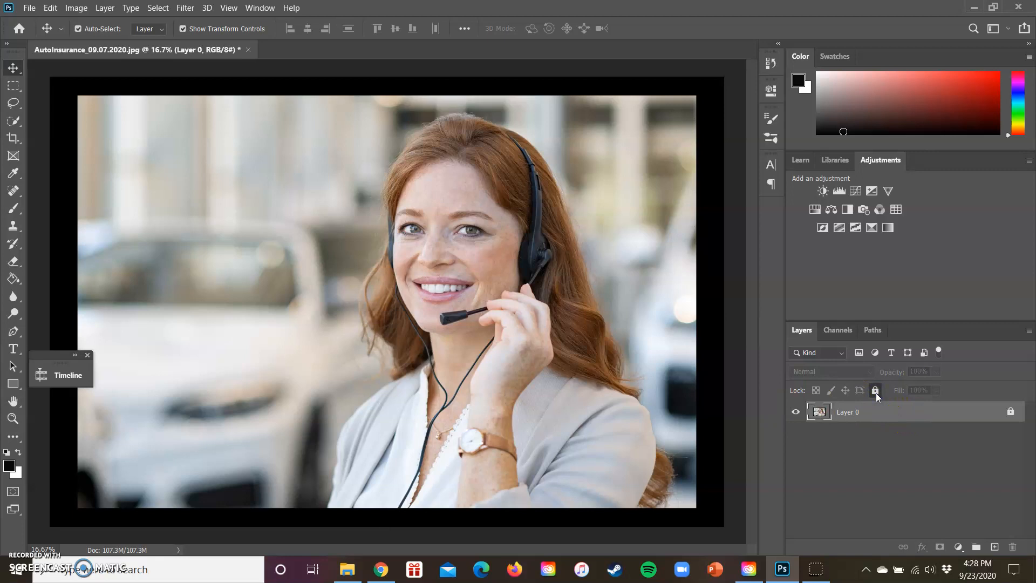
# Set up the Rectangle tool in Shape mode with no fill and a white stroke.
pyautogui.click(13, 384)
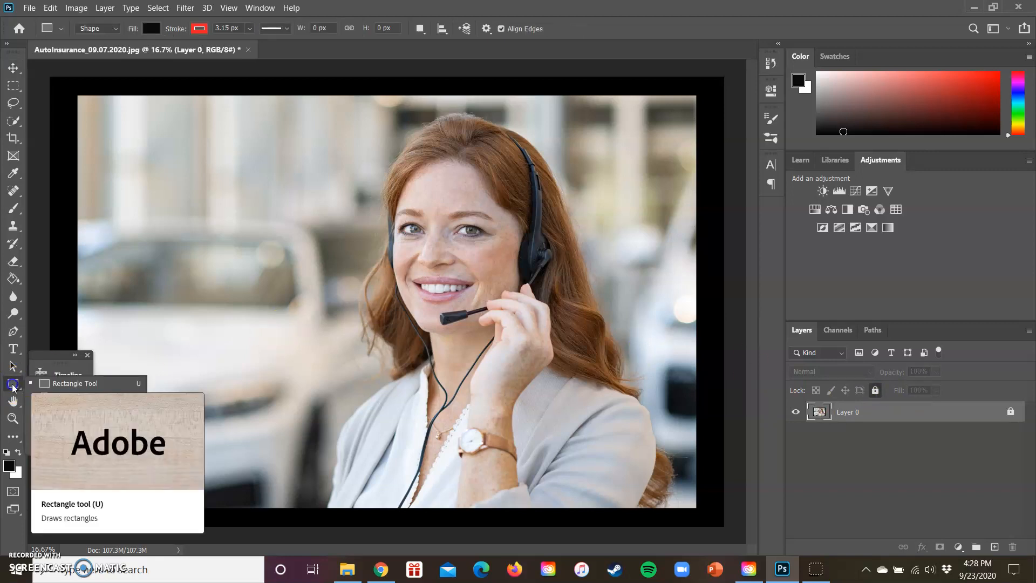
pyautogui.click(60, 382)
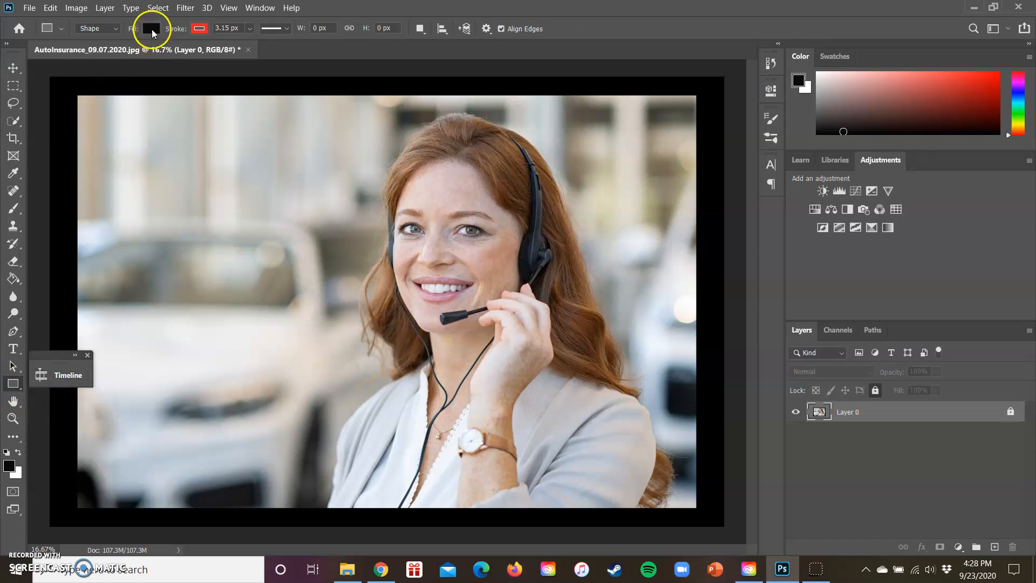
pyautogui.click(151, 29)
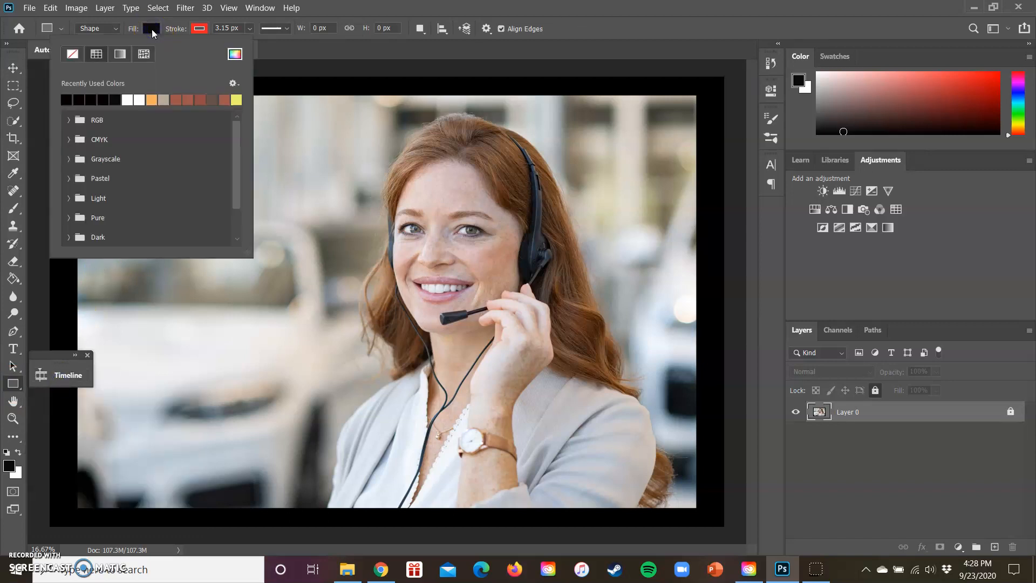
pyautogui.click(72, 54)
pyautogui.click(198, 30)
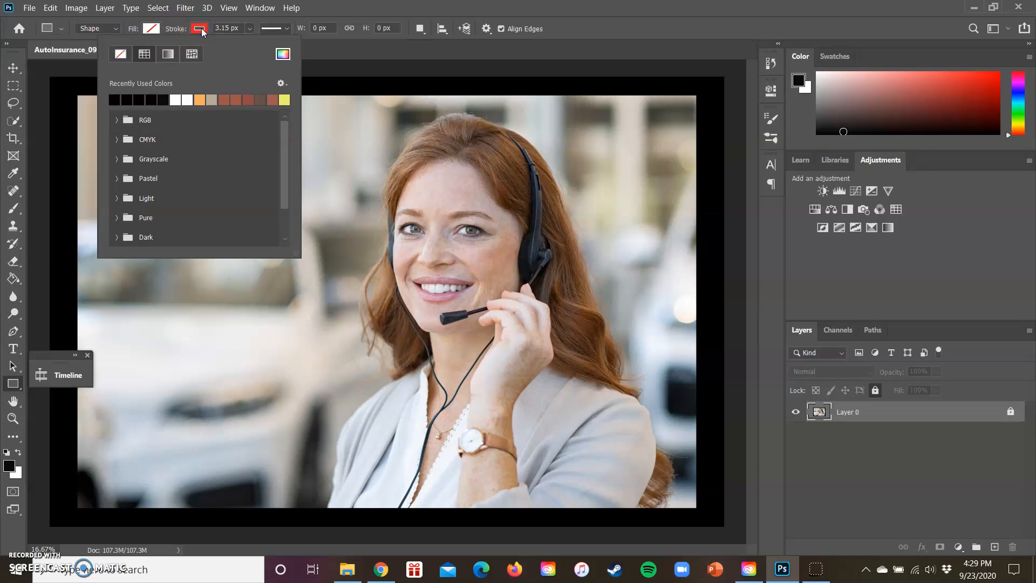
pyautogui.click(179, 98)
pyautogui.click(330, 50)
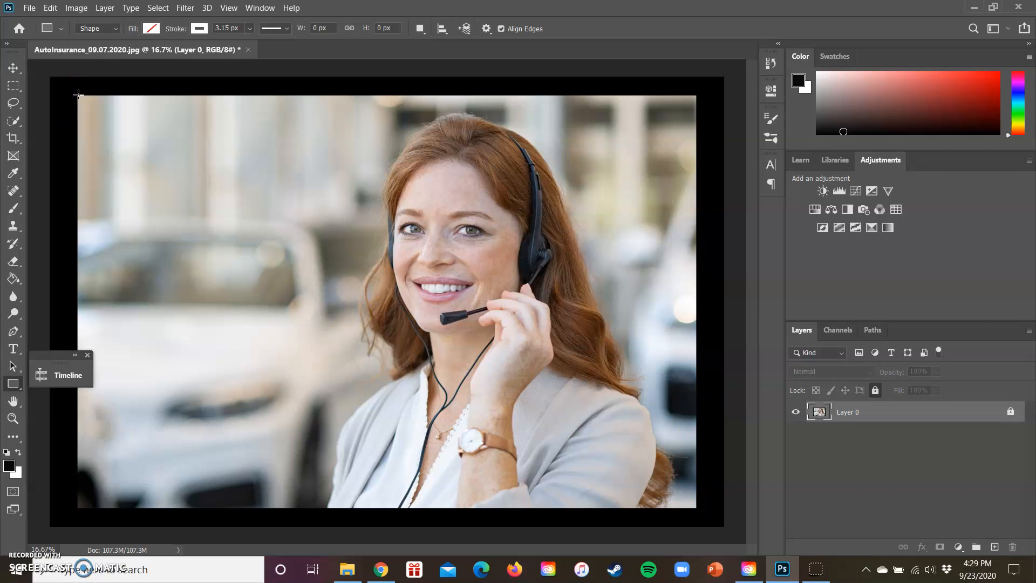
# Draw a rectangle about 6875 by 4600 px along the photo's edges, and deselect it.
pyautogui.moveTo(79, 95); pyautogui.dragTo(696, 508)
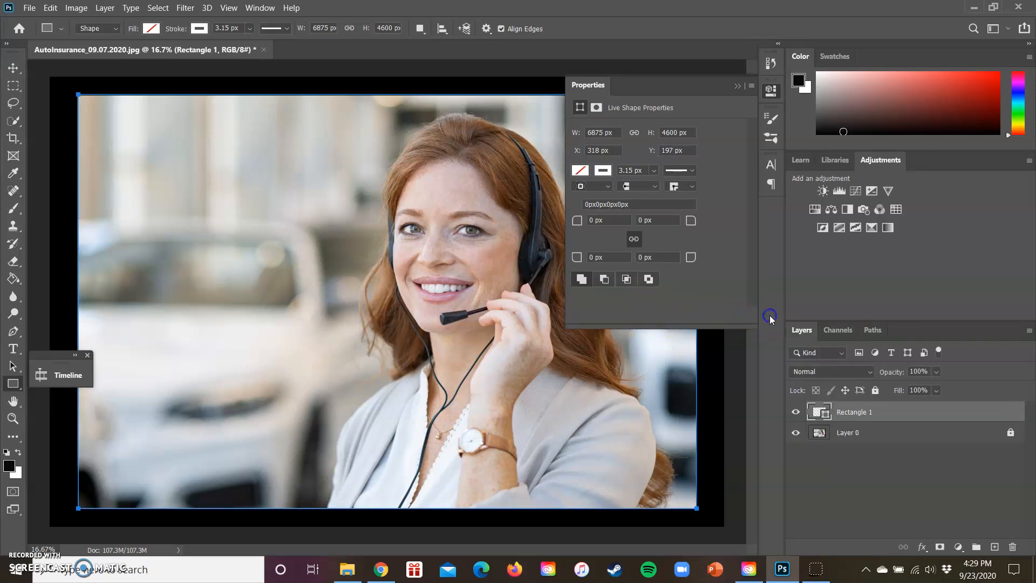
pyautogui.click(737, 85)
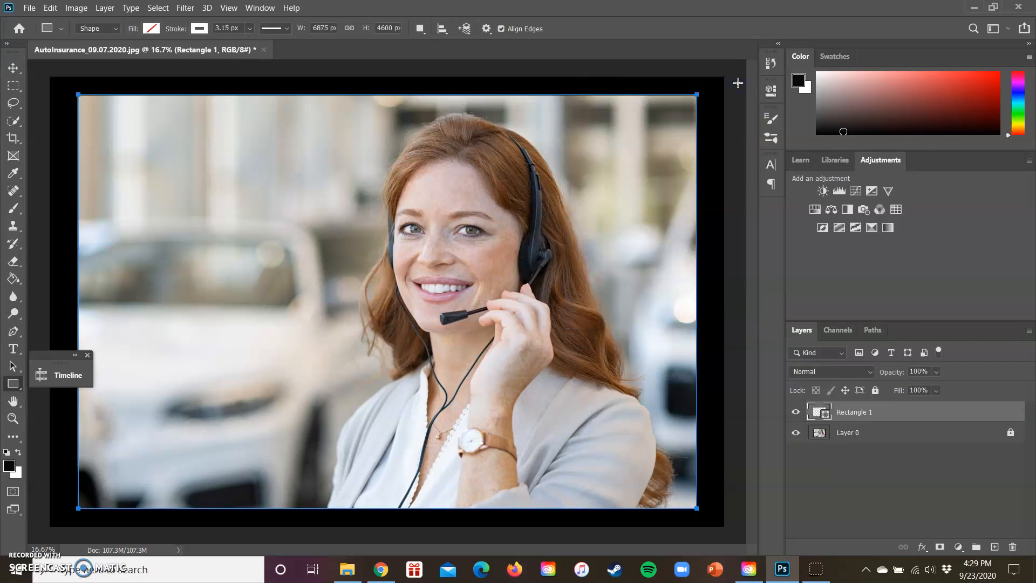
pyautogui.click(9, 70)
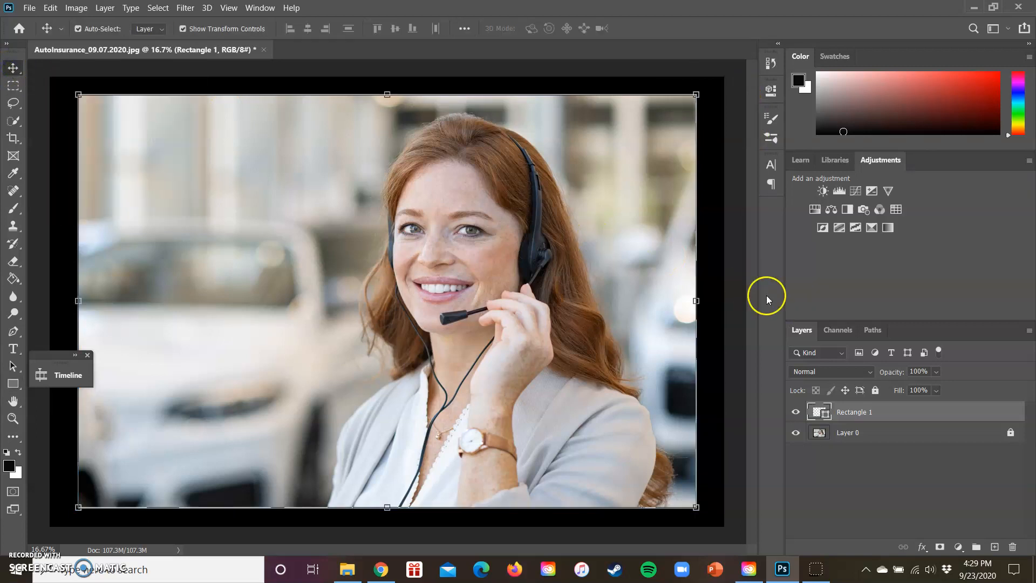
pyautogui.click(720, 304)
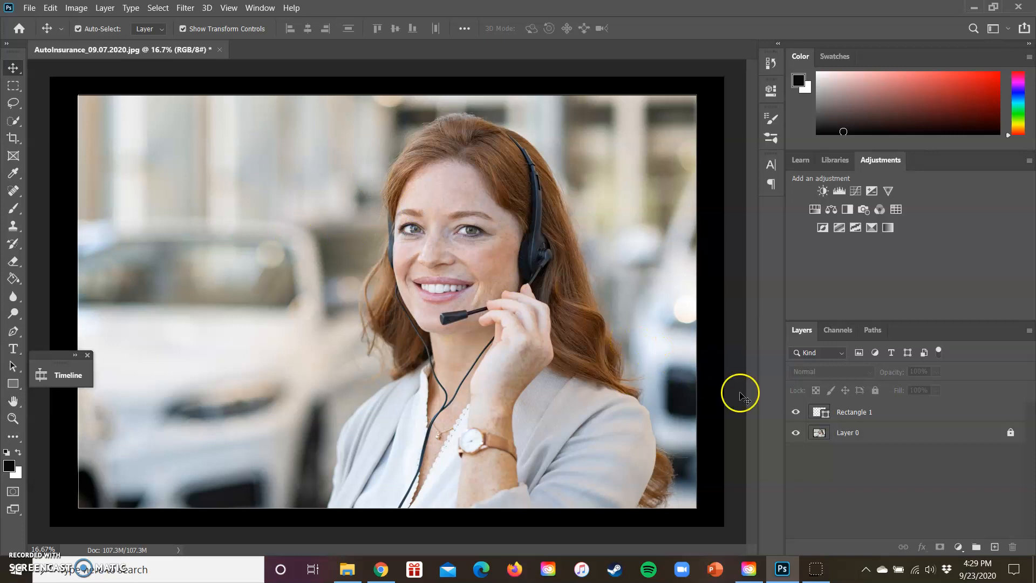
# Set the stroke width of the rectangle around the photo to 15.60 px.
pyautogui.click(881, 413)
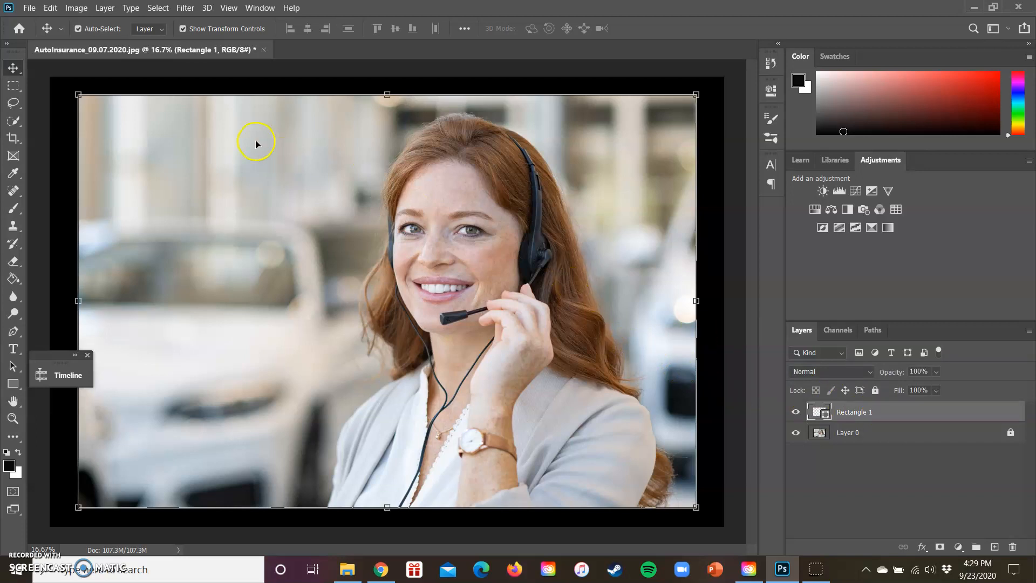
pyautogui.click(12, 384)
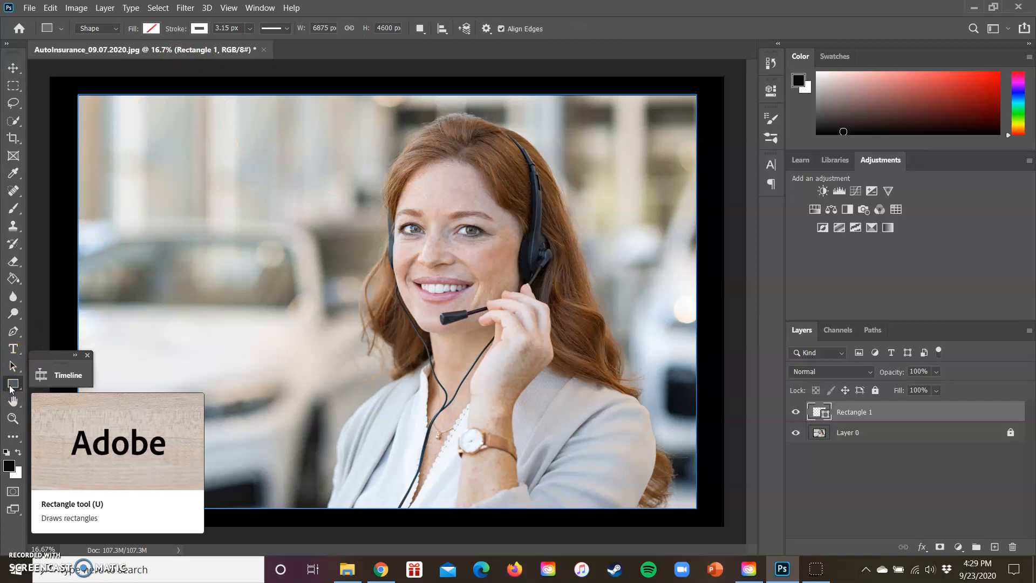
pyautogui.click(168, 97)
pyautogui.click(249, 29)
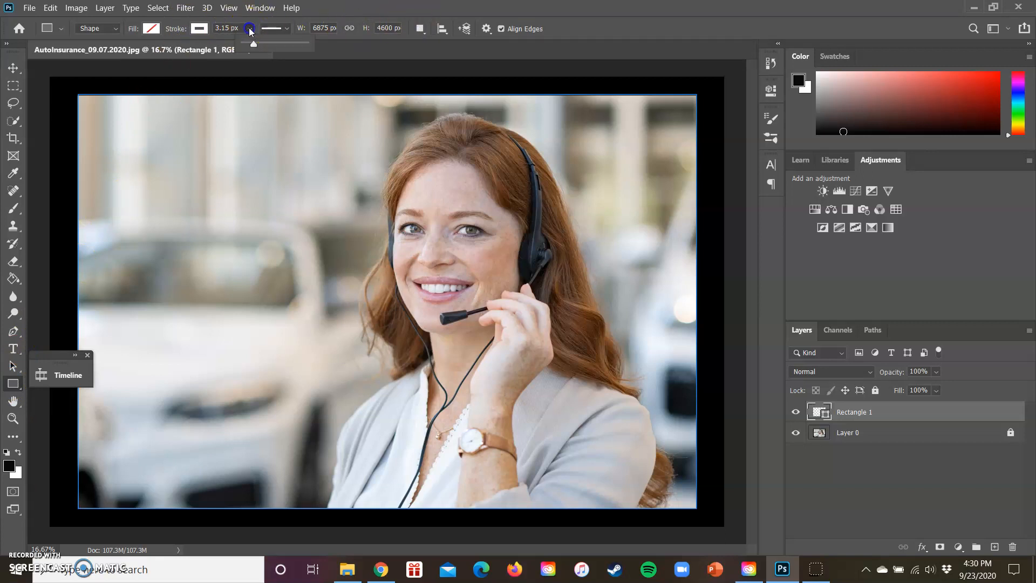
pyautogui.moveTo(253, 43); pyautogui.dragTo(258, 47)
pyautogui.click(354, 51)
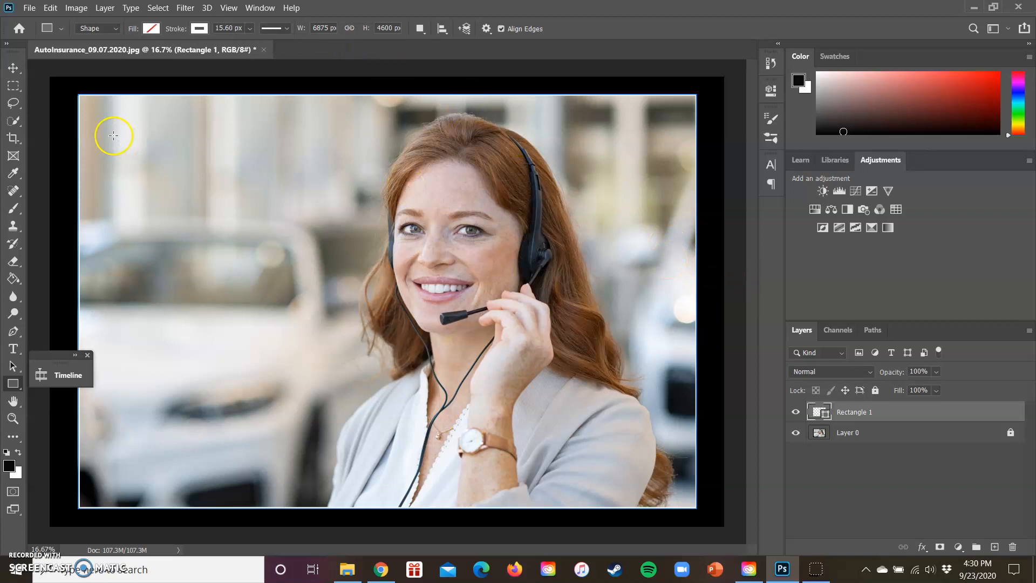
pyautogui.click(13, 68)
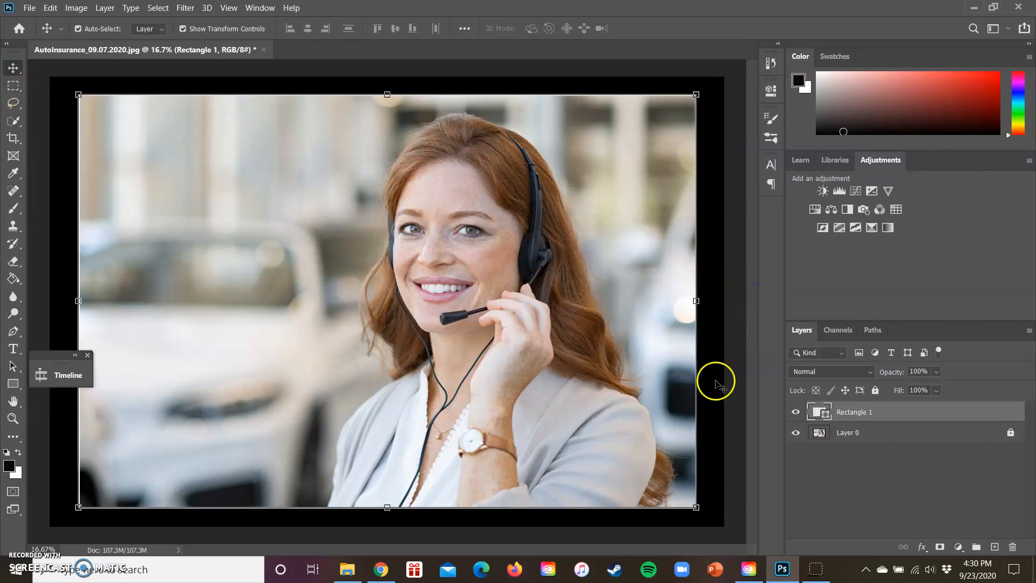
# Start a horizontal text line in the black border below the photo's lower-left corner and set its color to off-white fcfafa.
pyautogui.click(877, 433)
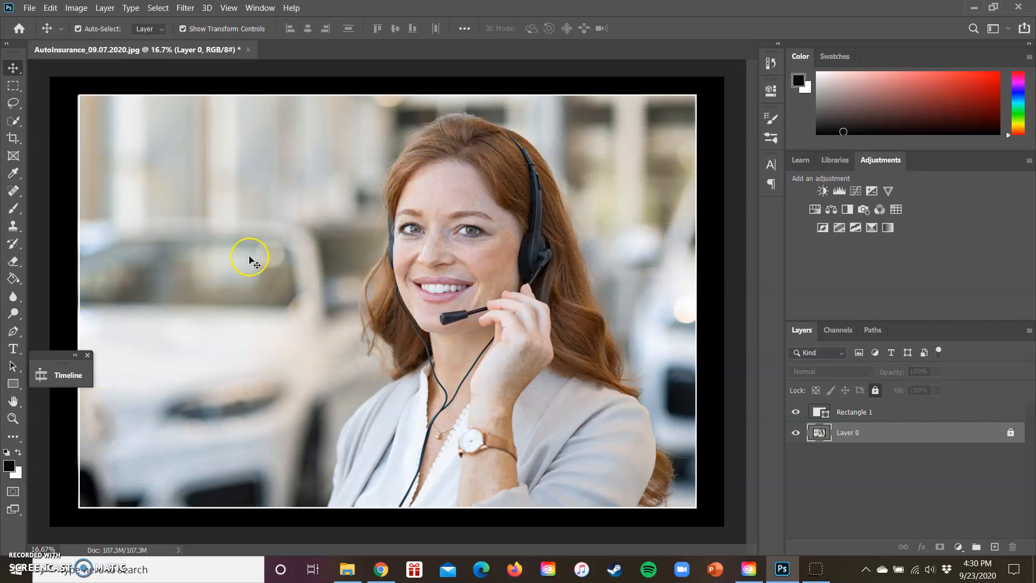
pyautogui.click(12, 351)
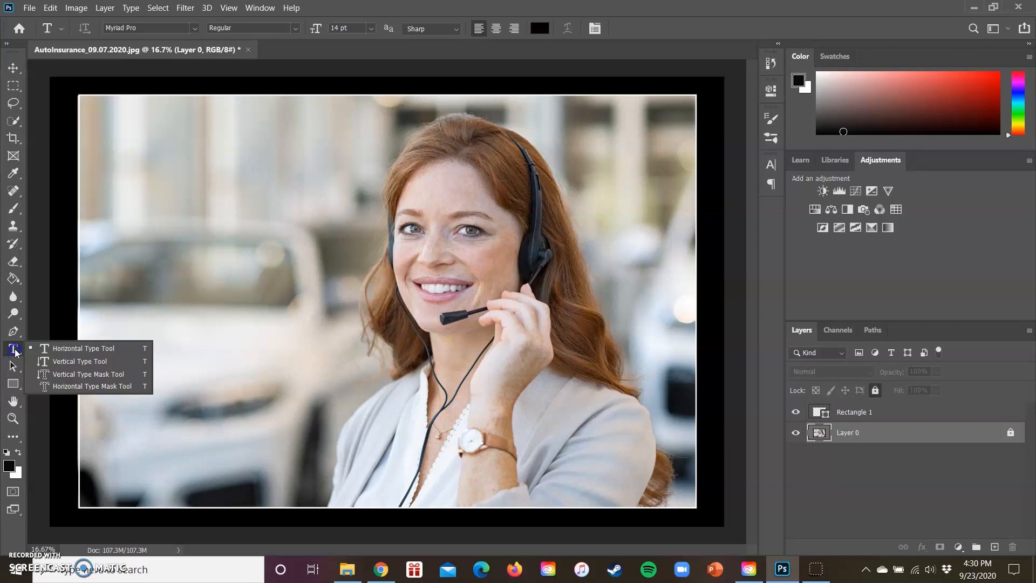
pyautogui.click(76, 348)
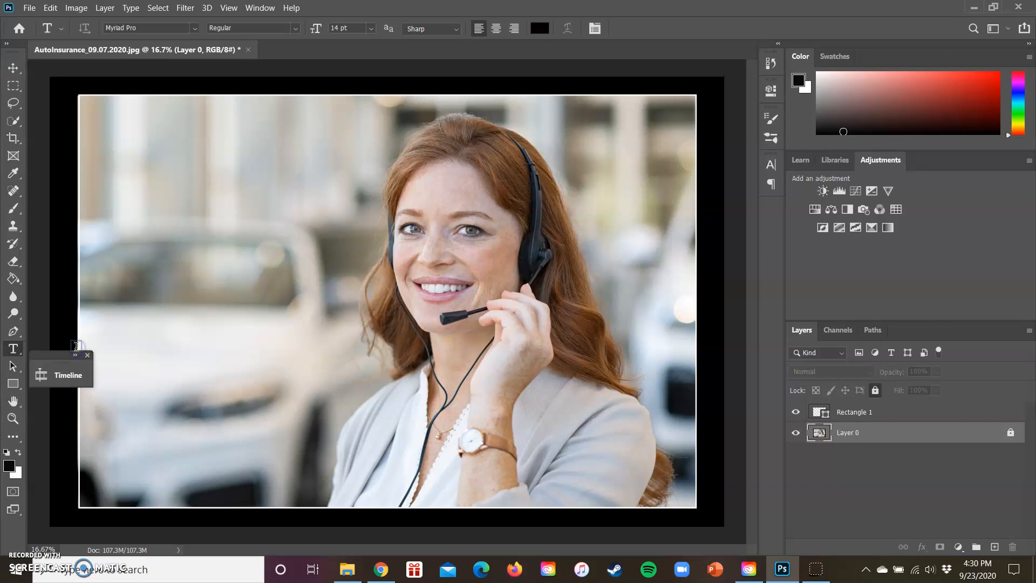
pyautogui.click(84, 515)
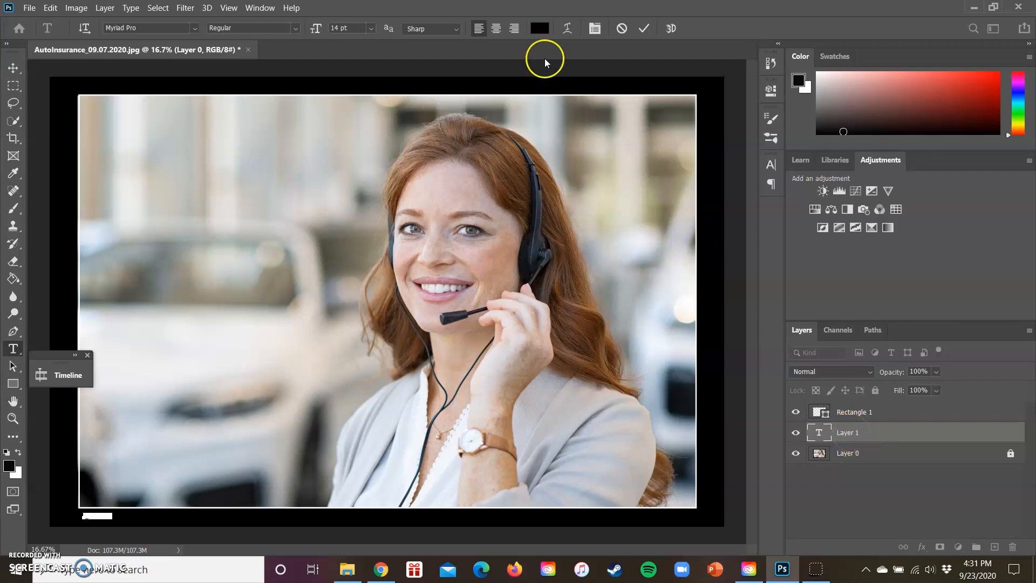
pyautogui.click(538, 29)
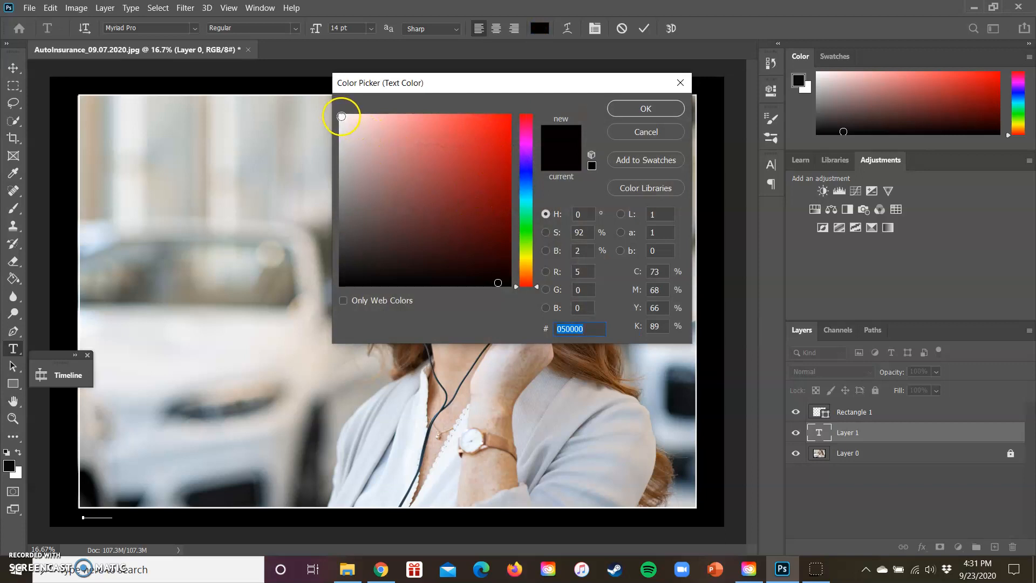
pyautogui.click(341, 117)
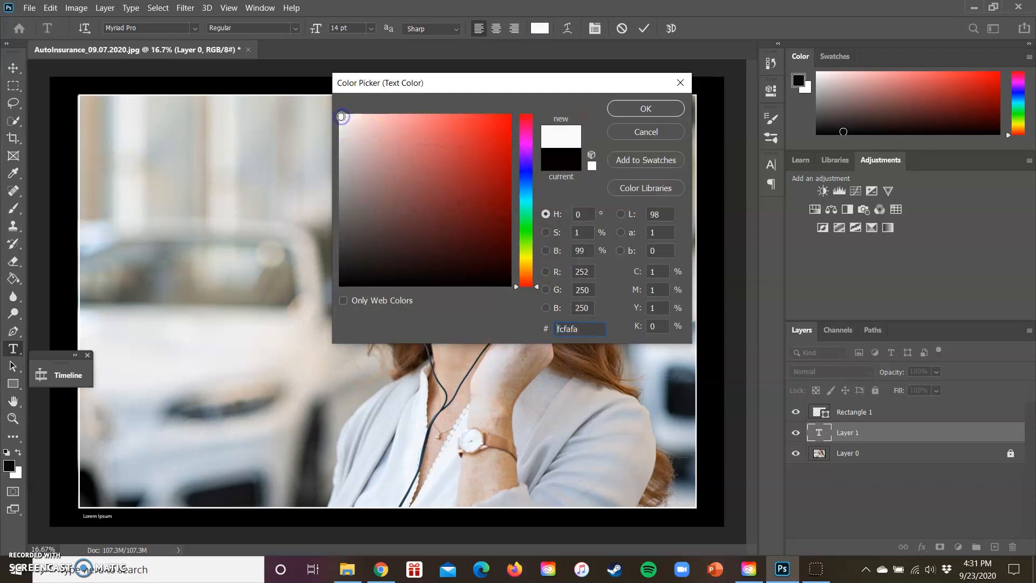
pyautogui.click(646, 108)
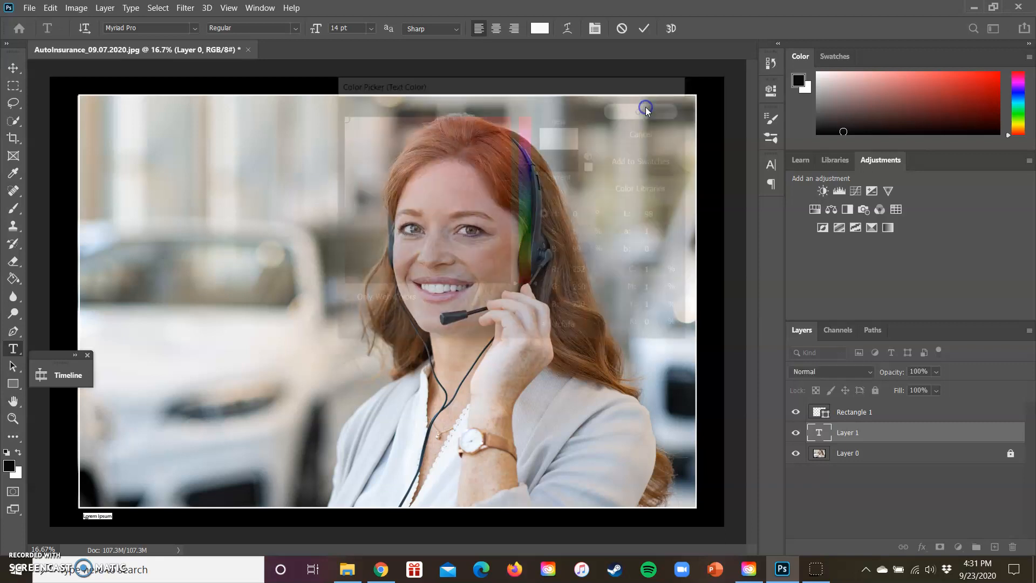
# Replace the placeholder text with the caption "Auto insurance agent speaks to customers" and commit it.
pyautogui.click(109, 513)
pyautogui.click(110, 514)
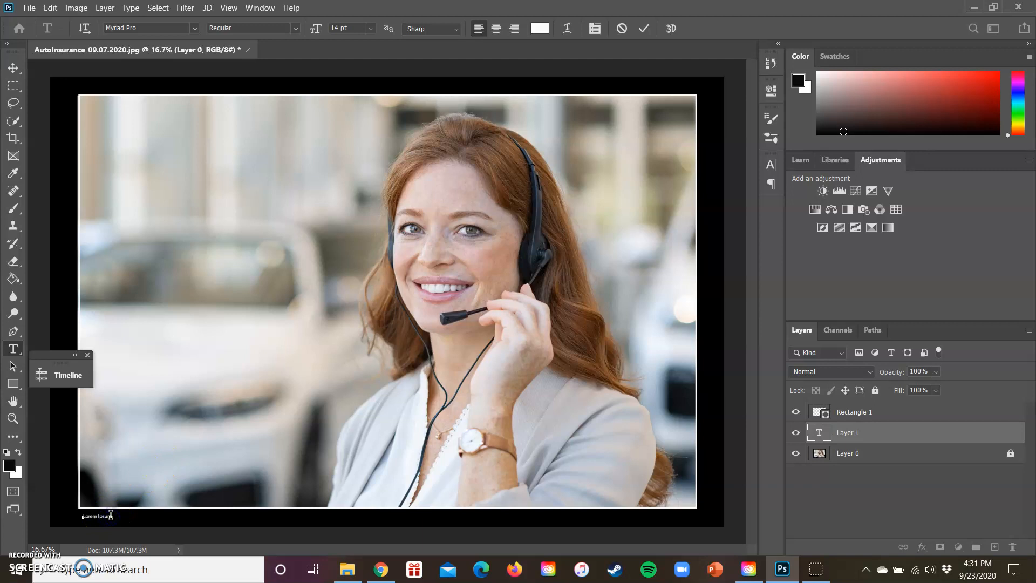
pyautogui.press('BackSpace')
pyautogui.press('BackSpace')
pyautogui.press('BackSpace')
pyautogui.press('BackSpace')
pyautogui.press('BackSpace')
pyautogui.press('BackSpace')
pyautogui.press('BackSpace')
pyautogui.press('BackSpace')
pyautogui.write('Auto insurance agent')
pyautogui.write('speaks to custom')
pyautogui.click(157, 516)
pyautogui.click(685, 73)
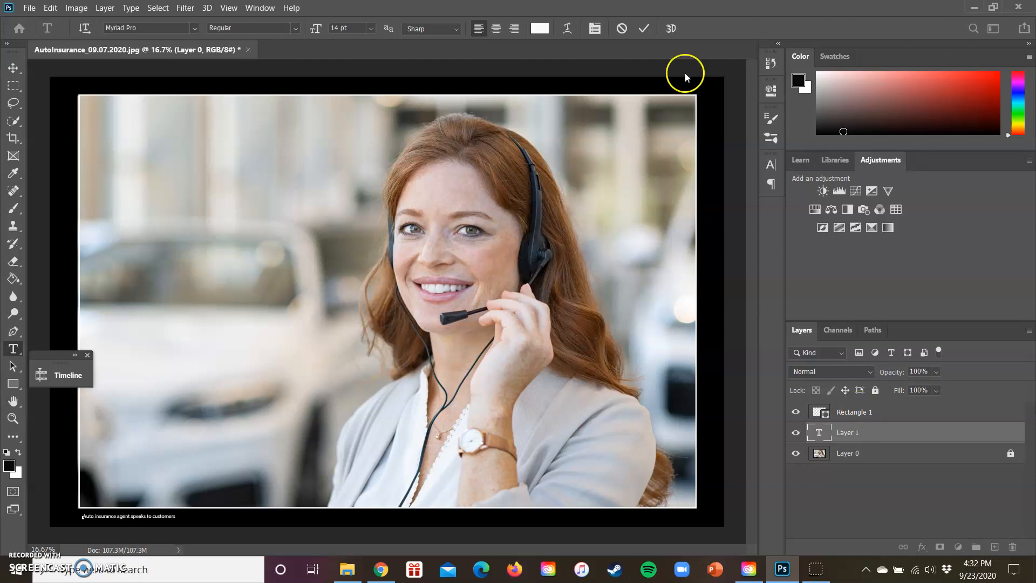
pyautogui.click(645, 28)
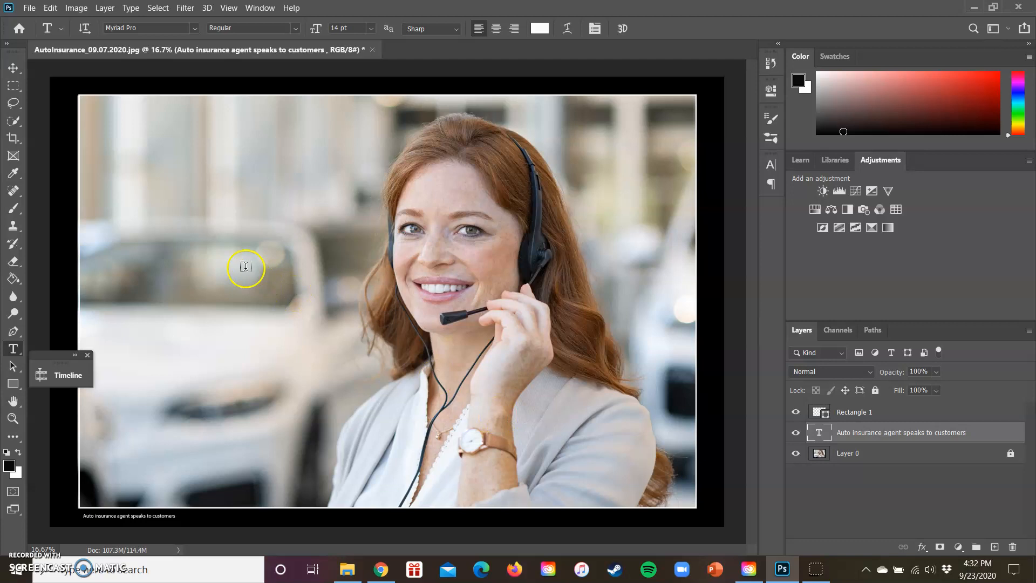
# Move the caption about 0.18 in left and 0.09 in up, aligning it with the photo's left edge just below the outline.
pyautogui.click(13, 68)
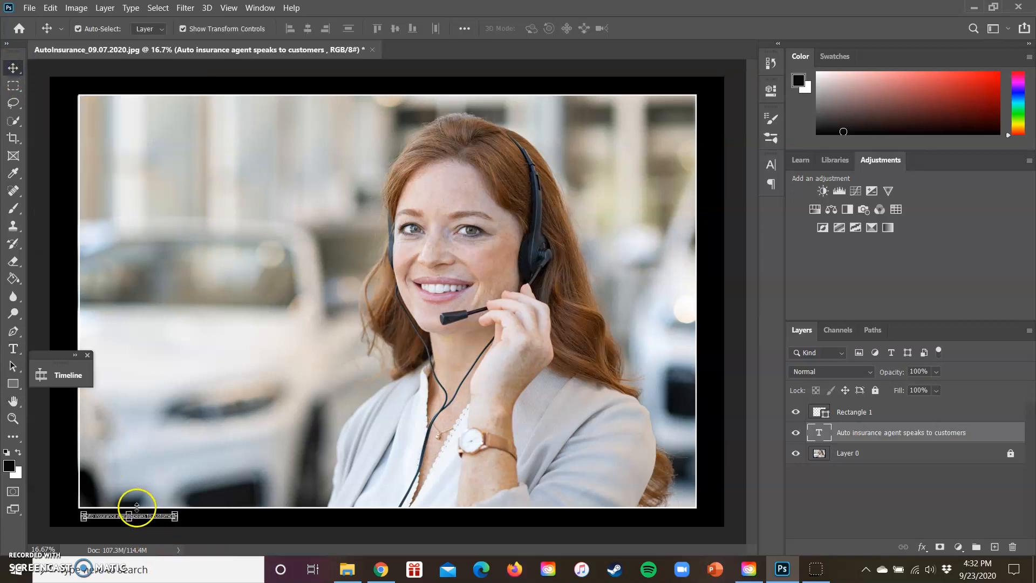
pyautogui.moveTo(125, 516); pyautogui.dragTo(106, 514)
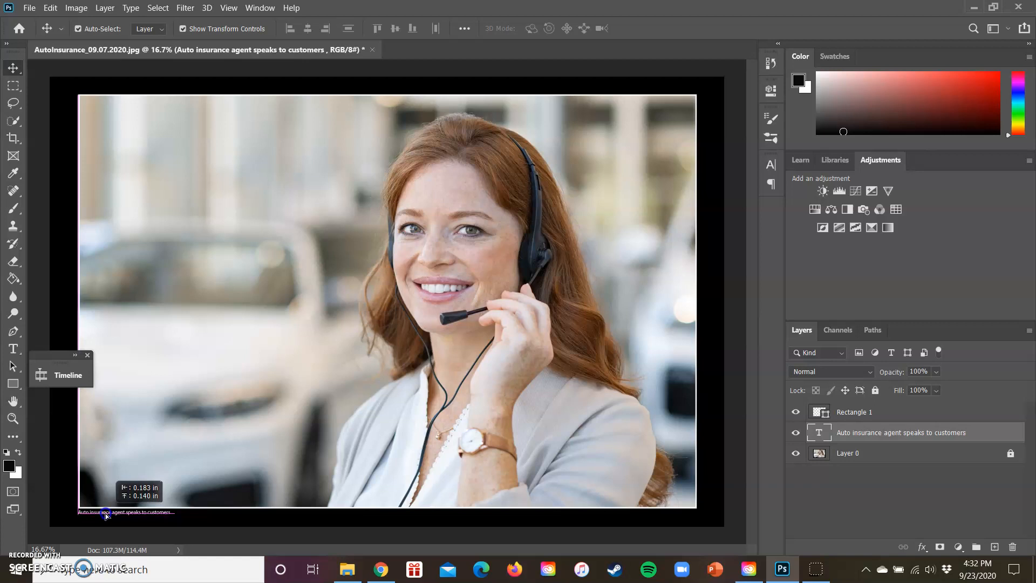
pyautogui.moveTo(105, 513); pyautogui.dragTo(106, 515)
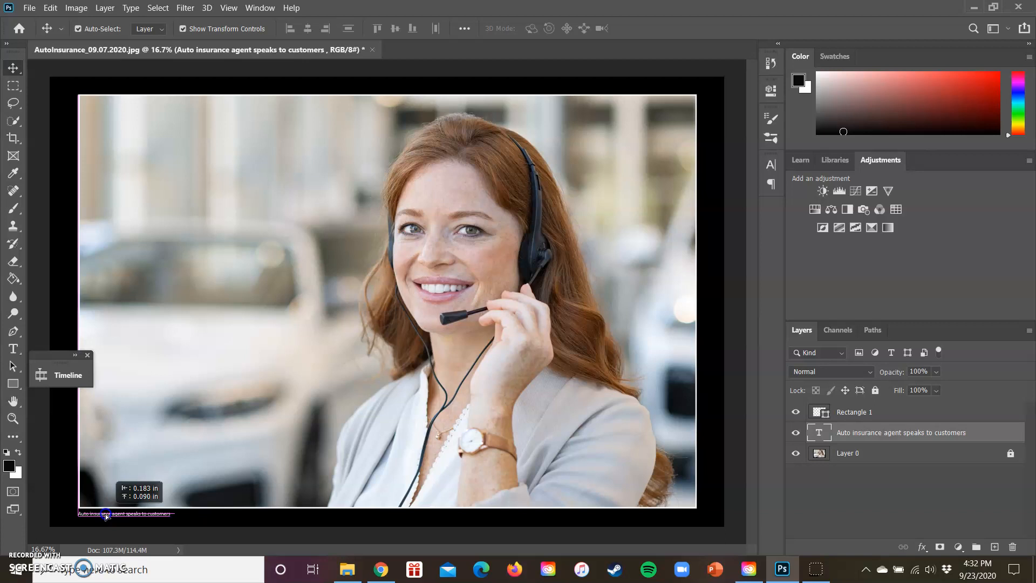
pyautogui.moveTo(106, 516); pyautogui.dragTo(106, 516)
pyautogui.moveTo(106, 515); pyautogui.dragTo(105, 515)
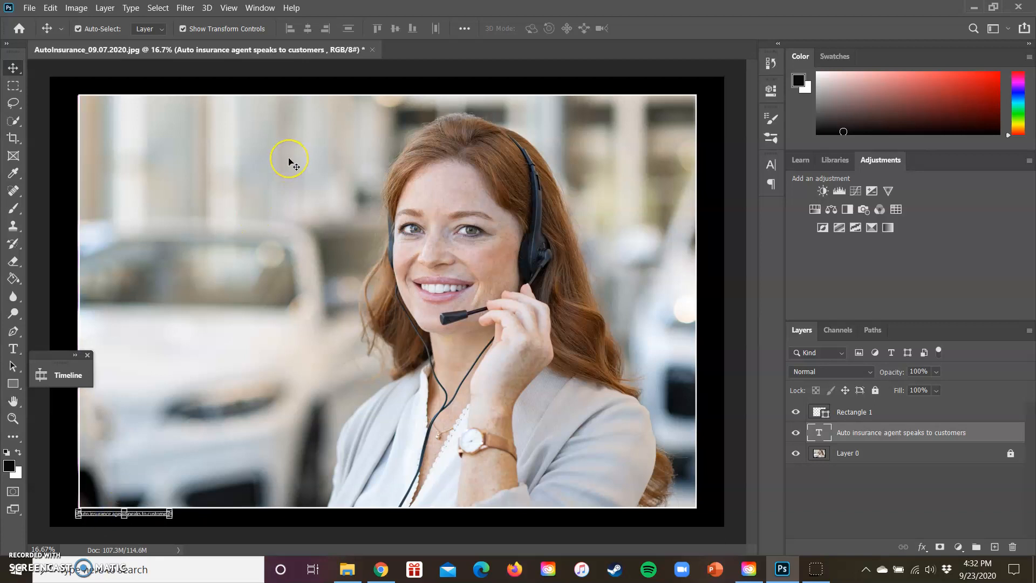
# Increase the caption's font size through 16 pt and 18 pt to 24 pt.
pyautogui.click(890, 431)
pyautogui.click(13, 350)
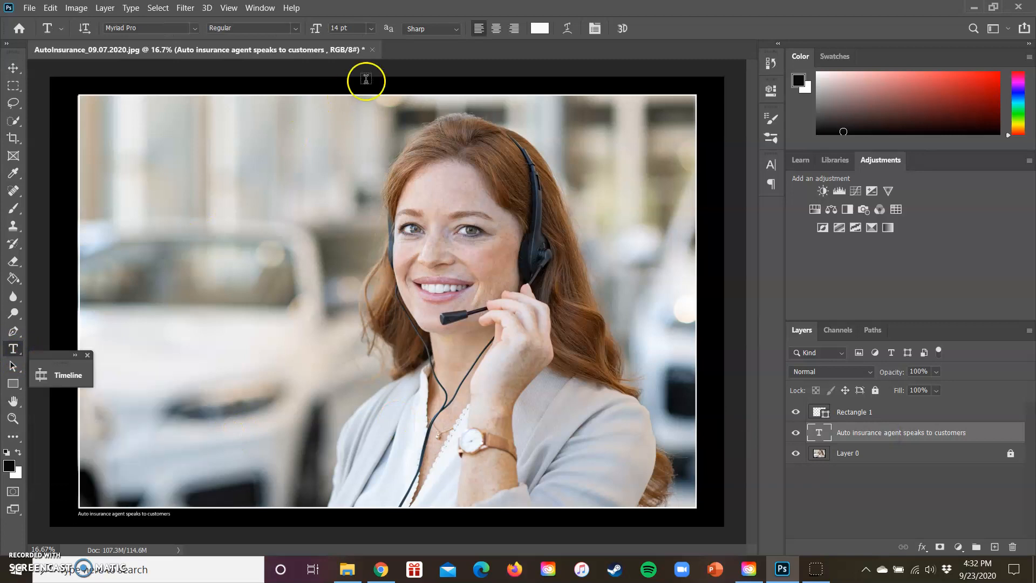
pyautogui.click(371, 28)
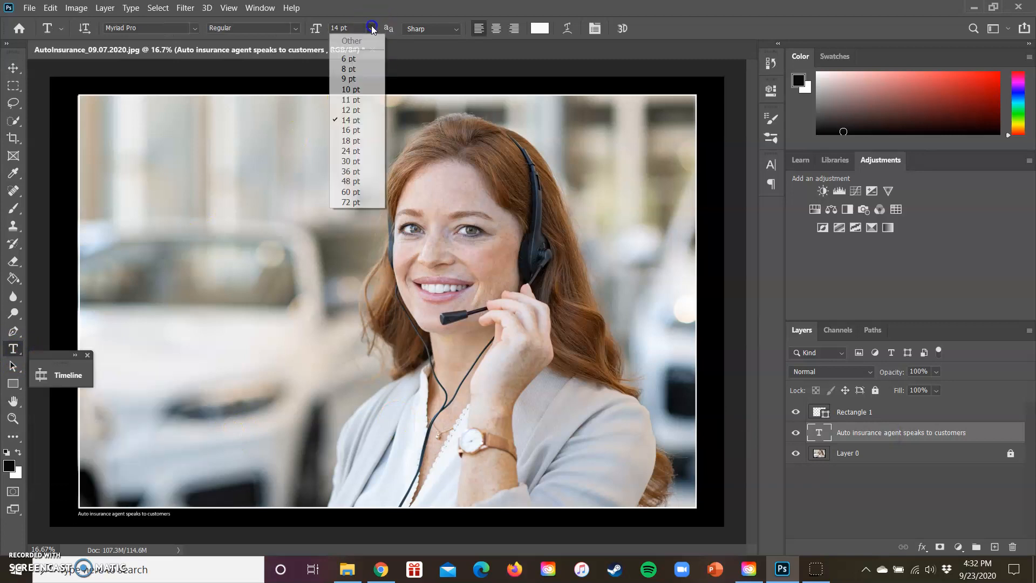
pyautogui.click(350, 130)
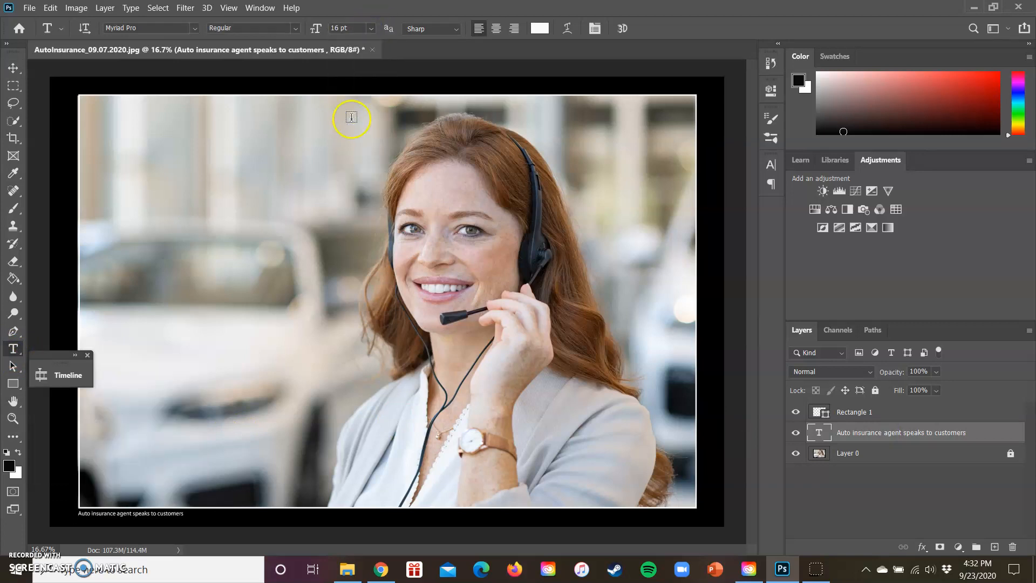
pyautogui.click(371, 28)
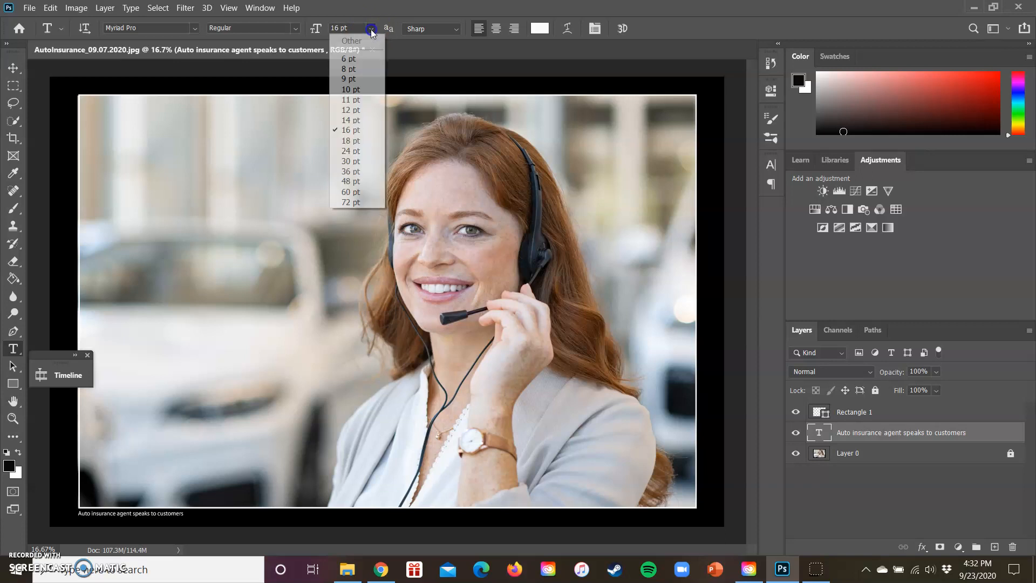
pyautogui.click(349, 141)
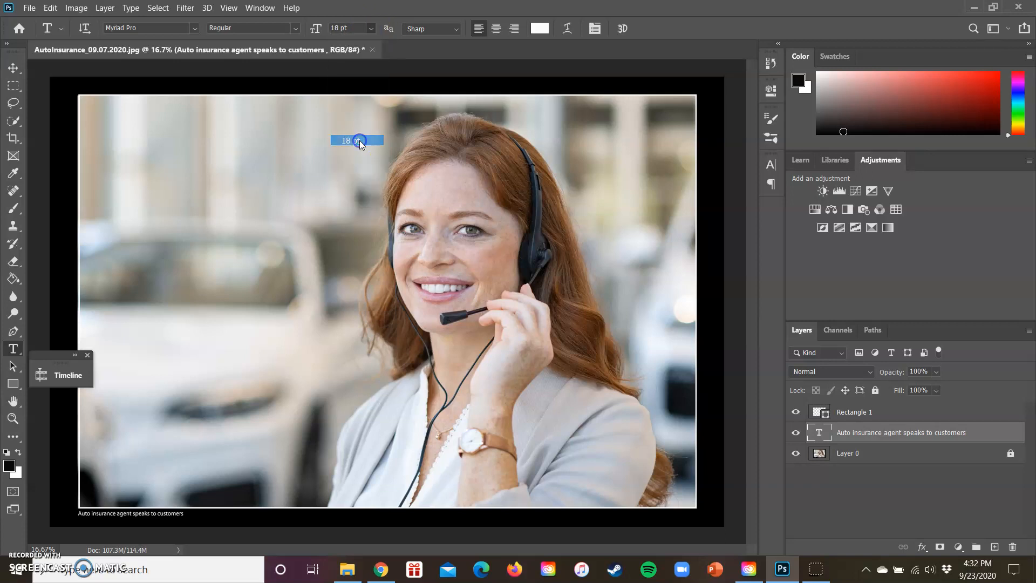
pyautogui.click(372, 28)
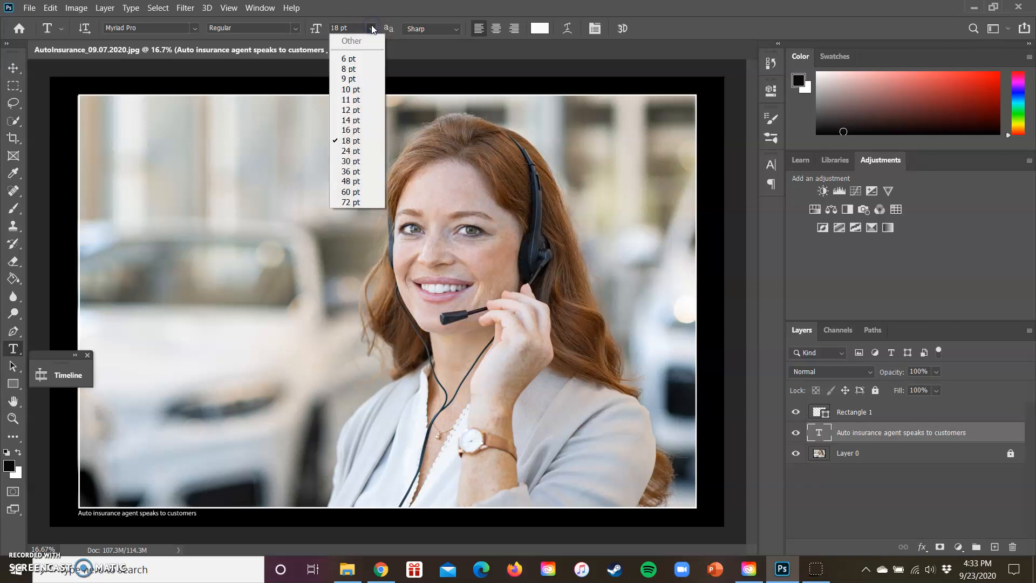
pyautogui.click(359, 152)
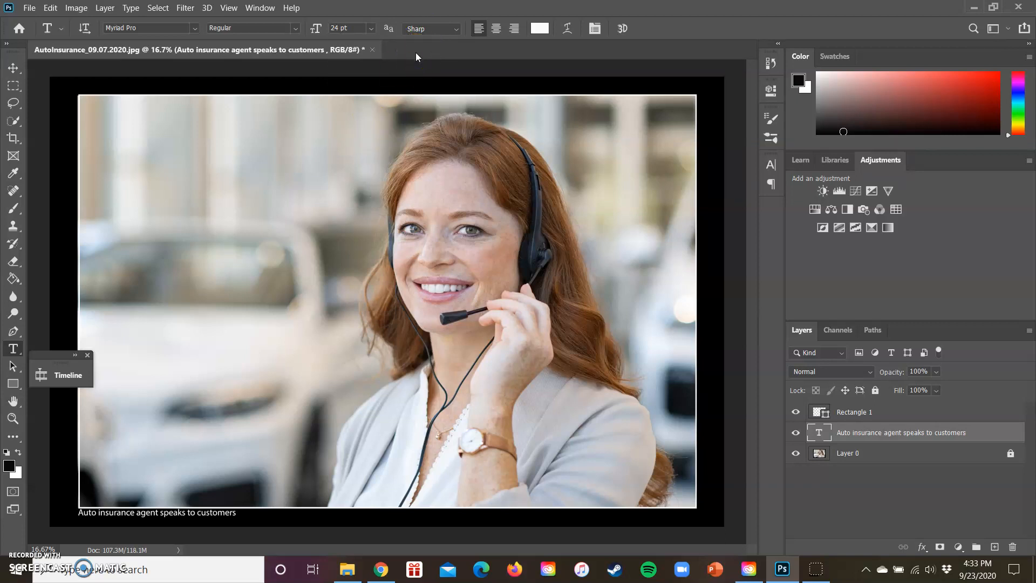
# Change the caption's font to Times New Roman.
pyautogui.click(196, 32)
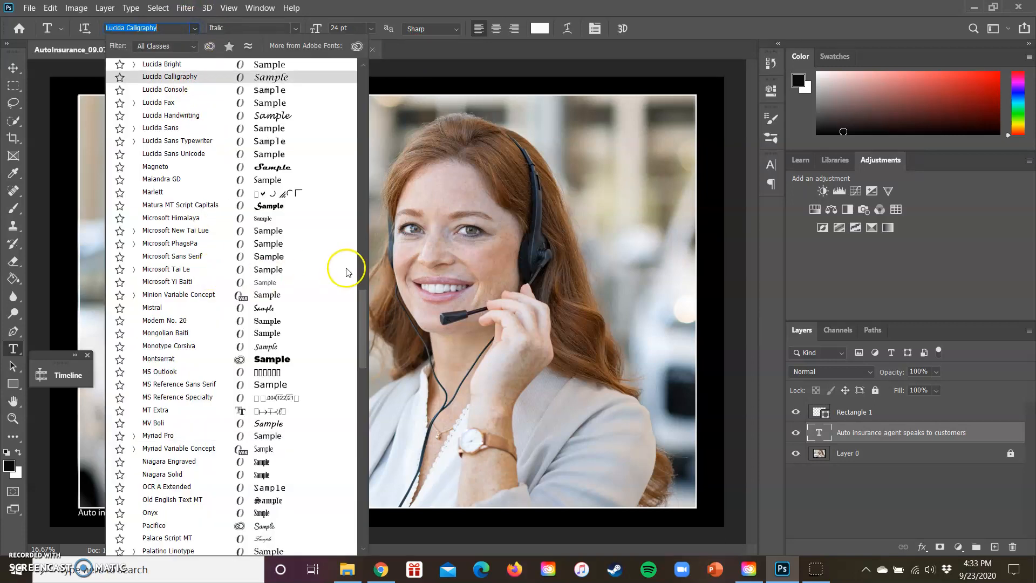
pyautogui.moveTo(361, 318); pyautogui.dragTo(357, 421)
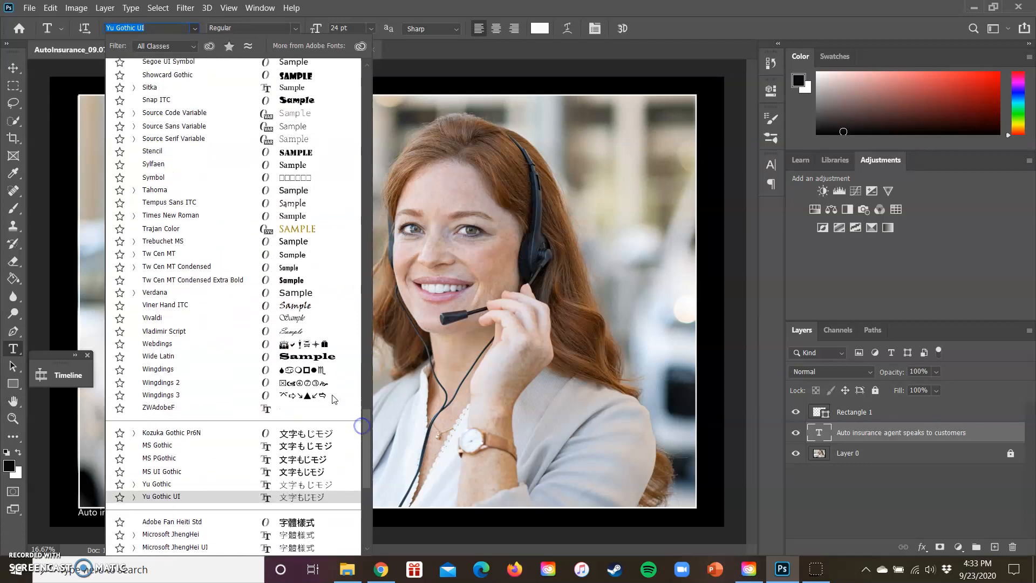
pyautogui.click(173, 217)
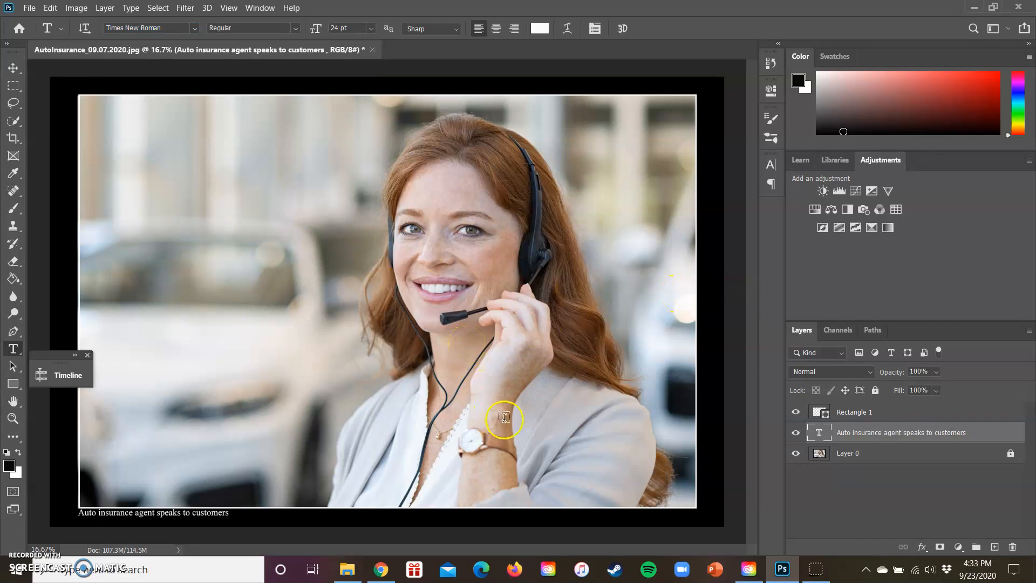
# Start a second text line in the black border near the photo's lower-right corner and clear its placeholder text.
pyautogui.click(601, 516)
pyautogui.click(598, 515)
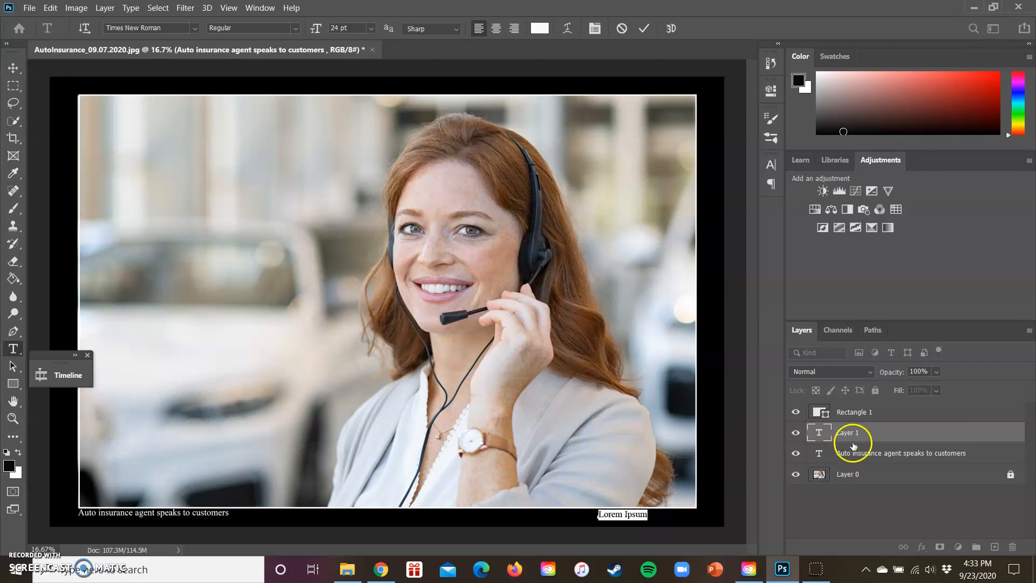
pyautogui.click(645, 514)
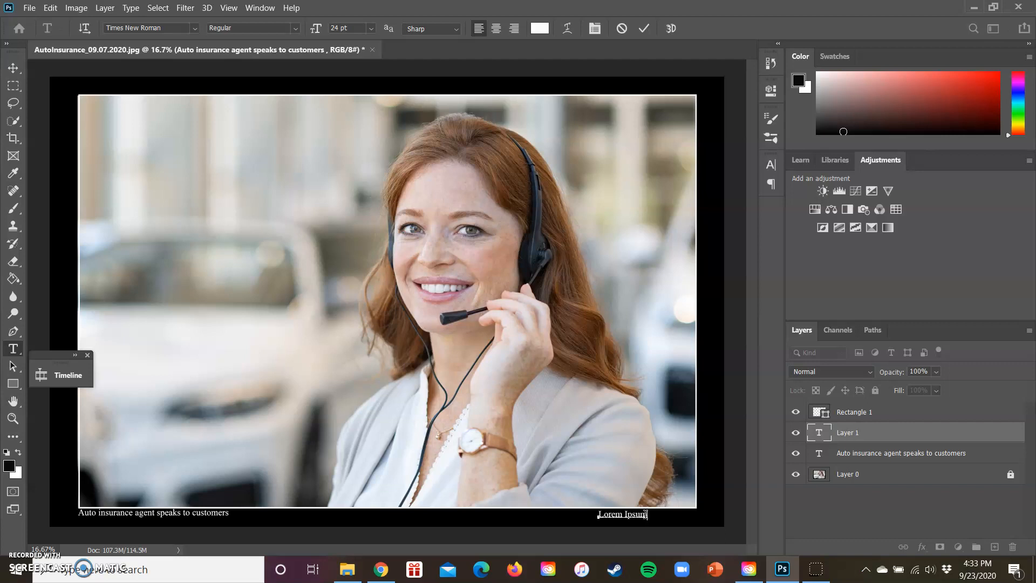
pyautogui.press('BackSpace')
pyautogui.press('BackSpace')
pyautogui.press('BackSpace')
pyautogui.press('BackSpace')
pyautogui.press('BackSpace')
pyautogui.press('BackSpace')
pyautogui.press('BackSpace')
pyautogui.press('BackSpace')
pyautogui.press('BackSpace')
pyautogui.press('BackSpace')
# Enter the credit "Photo Illustration by" followed by the illustrator's full name in the new text line.
pyautogui.write('Photo')
pyautogui.write(' by')
pyautogui.write(' Illu')
pyautogui.press('Delete')
pyautogui.press('Delete')
pyautogui.write('lustration by Joseph')
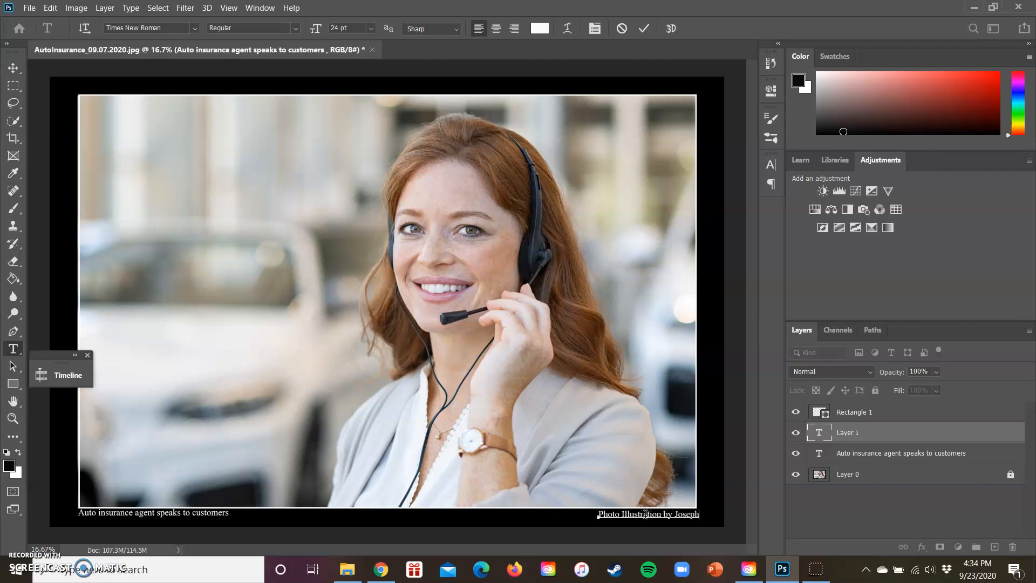
pyautogui.write(' Stepni')
# Move the photo credit about 1.8 in left and 0.07 in up, aligning it with the photo's right edge and the caption.
pyautogui.click(14, 68)
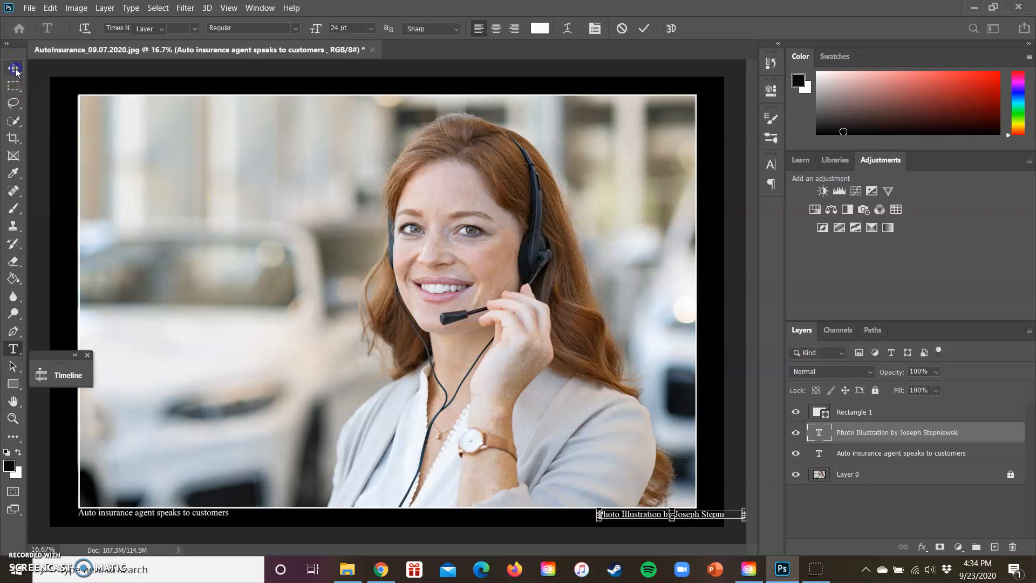
pyautogui.moveTo(655, 512); pyautogui.dragTo(610, 513)
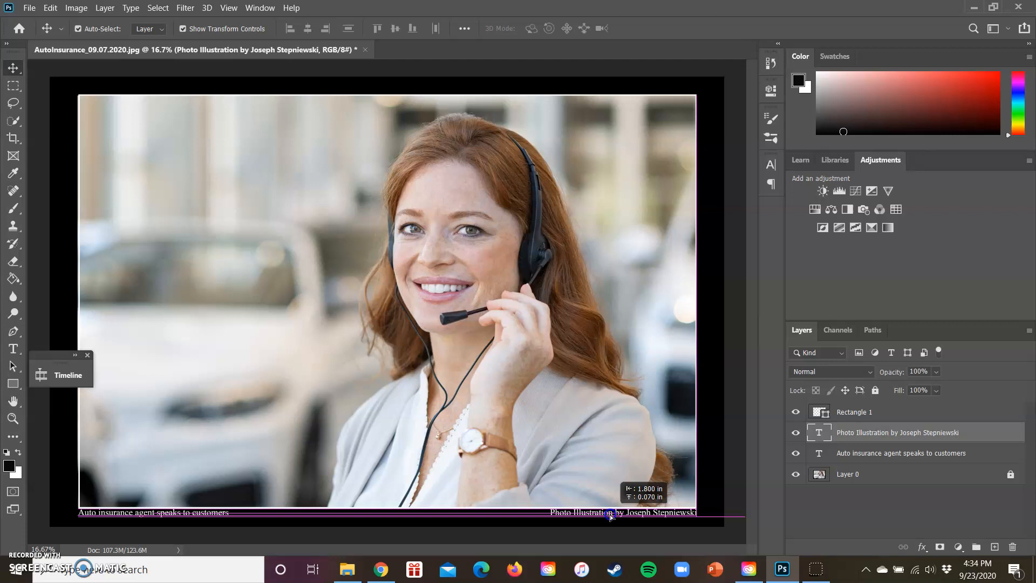
pyautogui.moveTo(610, 514); pyautogui.dragTo(610, 514)
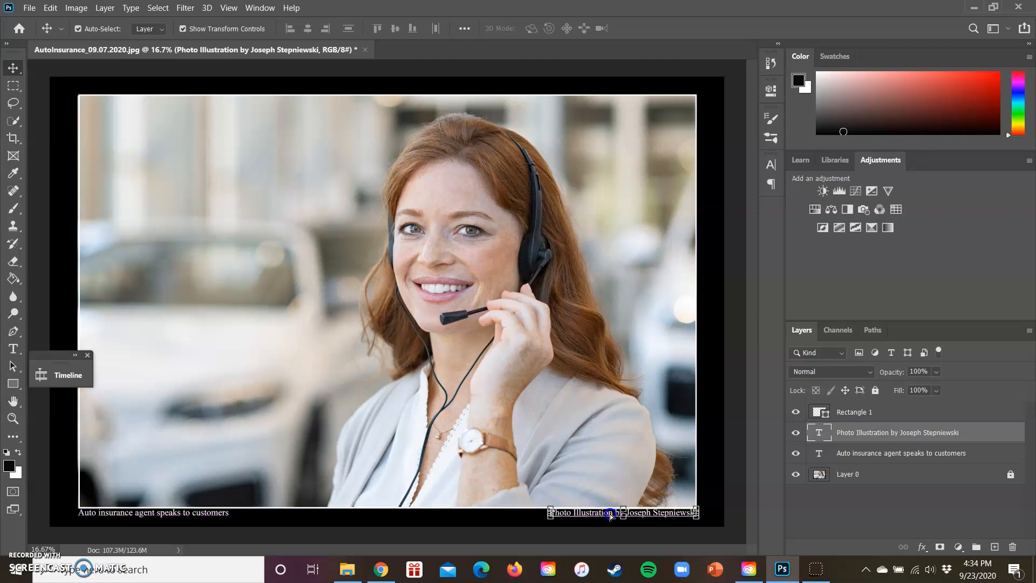
# Examine the font family and size of the caption and the photo credit, keeping the credit at 24 pt.
pyautogui.click(13, 350)
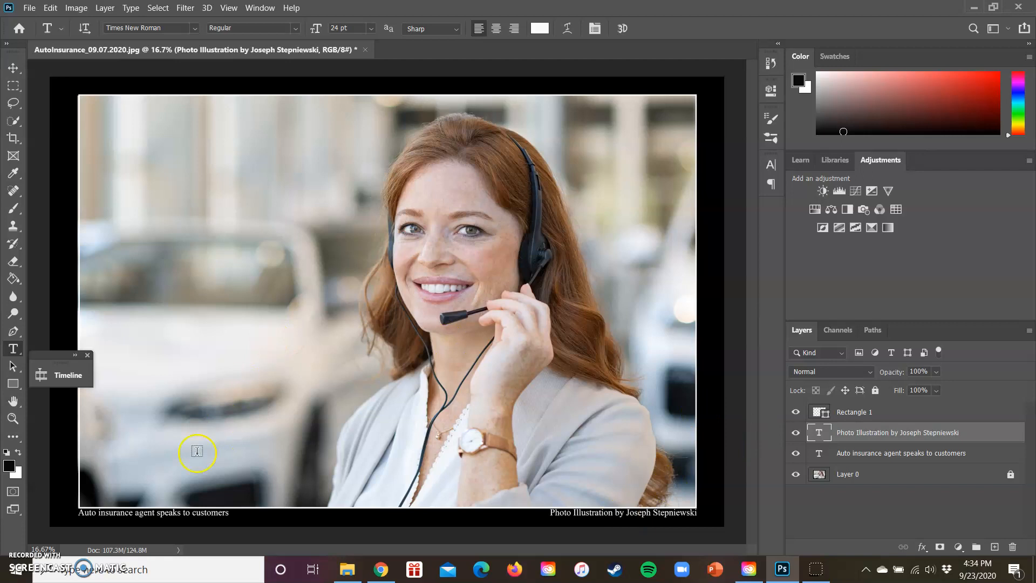
pyautogui.click(862, 454)
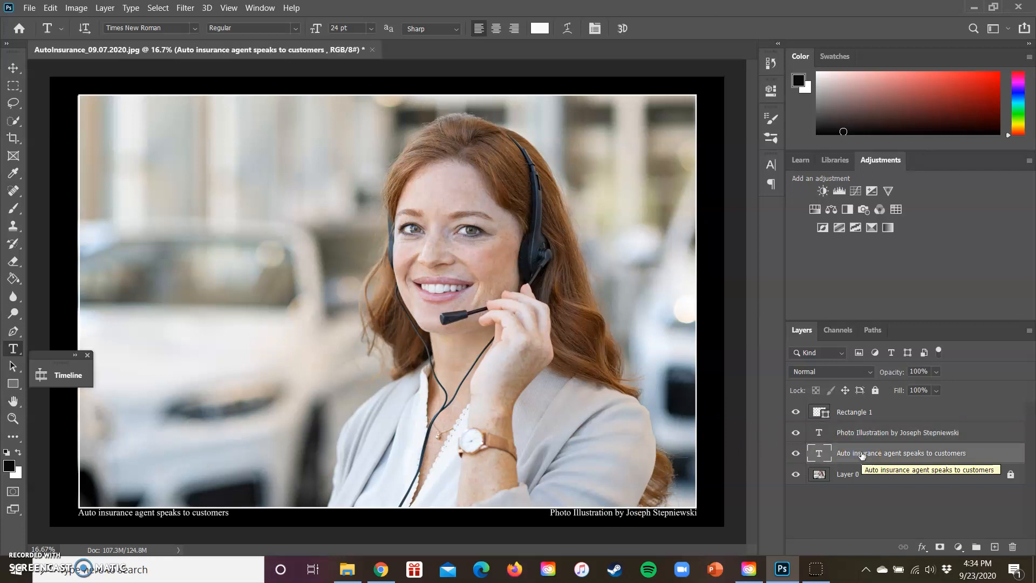
pyautogui.click(13, 68)
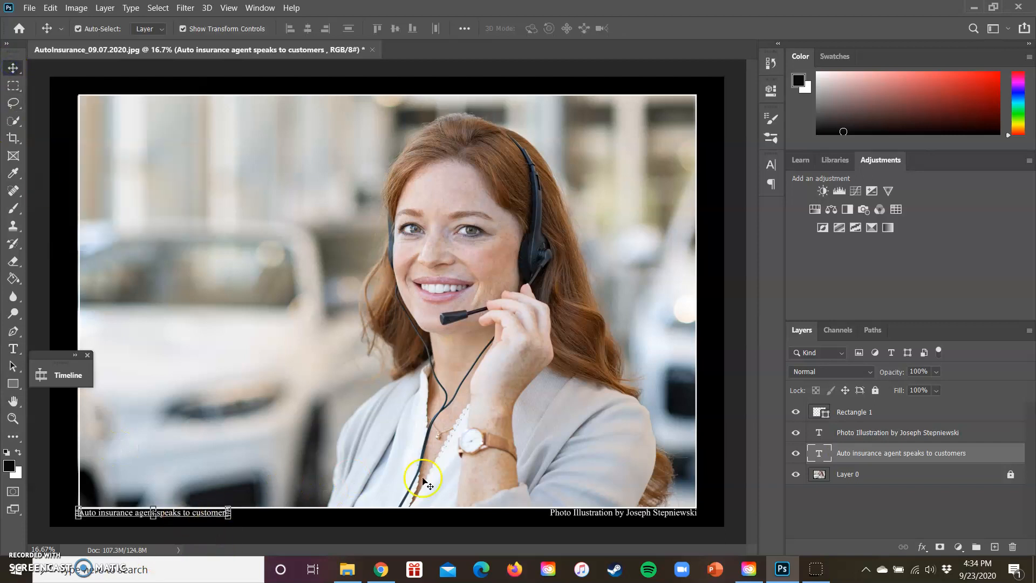
pyautogui.click(13, 349)
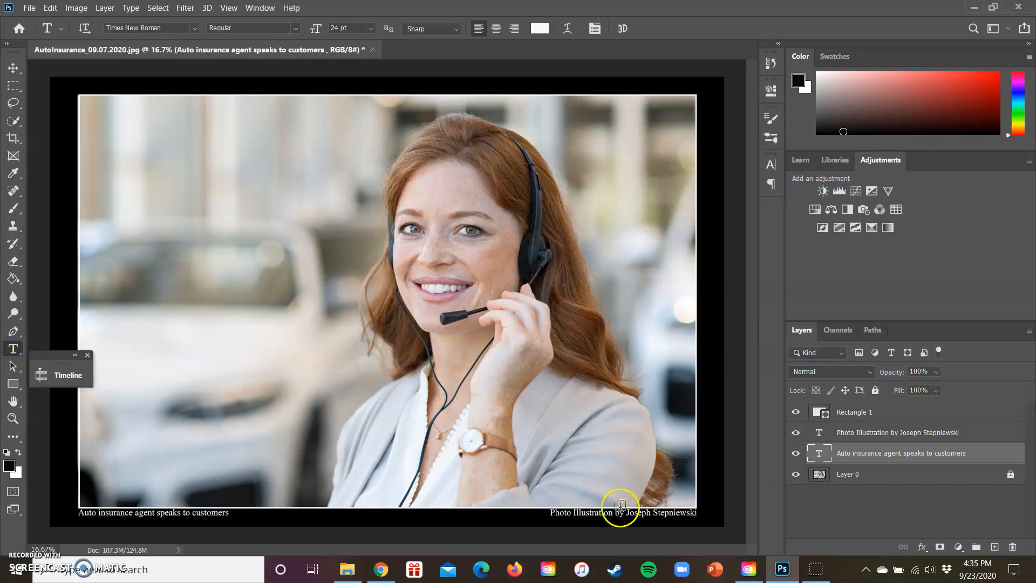
pyautogui.click(13, 67)
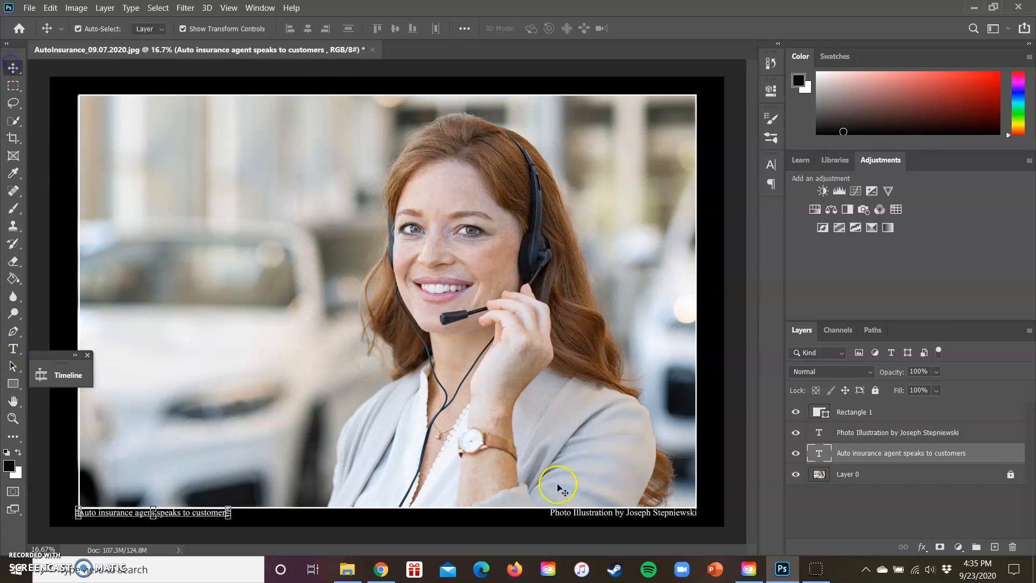
pyautogui.click(597, 514)
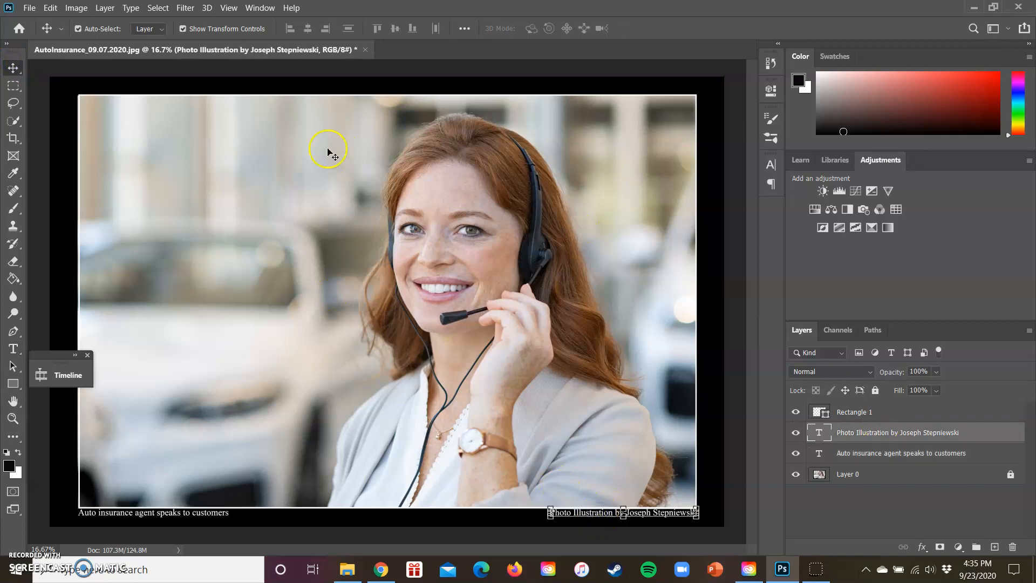
pyautogui.click(12, 348)
pyautogui.click(371, 28)
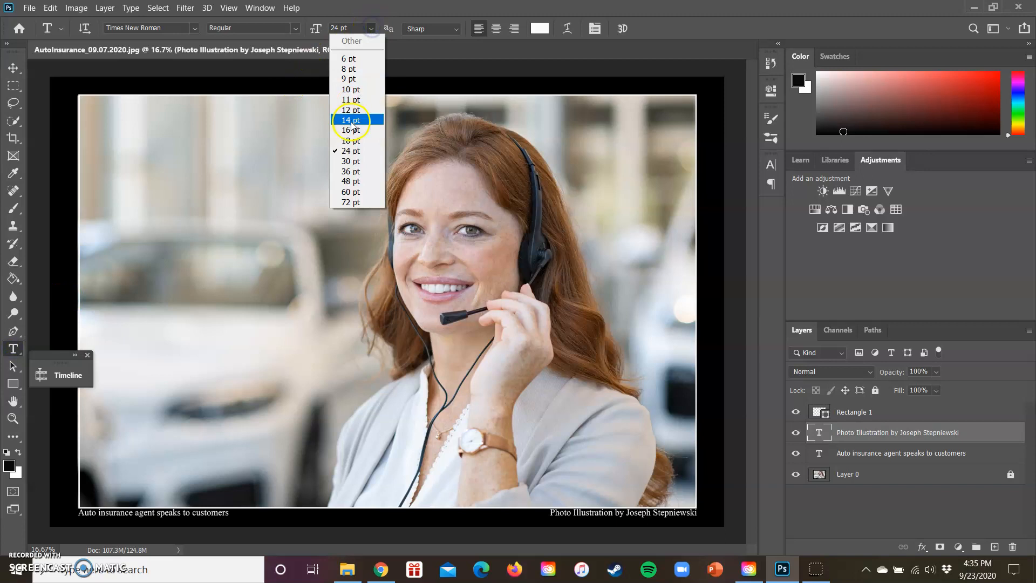
pyautogui.click(348, 151)
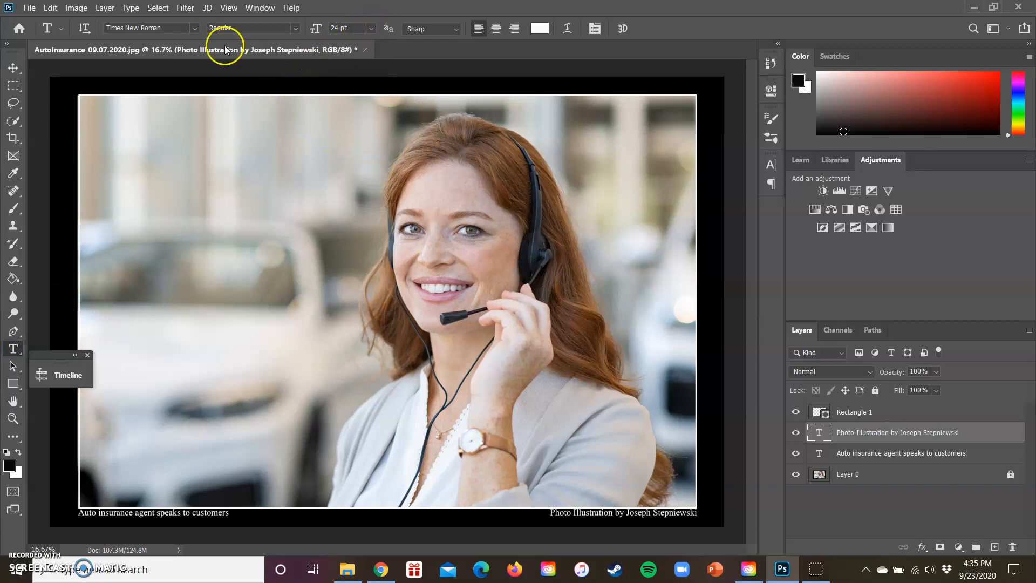
pyautogui.click(195, 28)
pyautogui.click(196, 28)
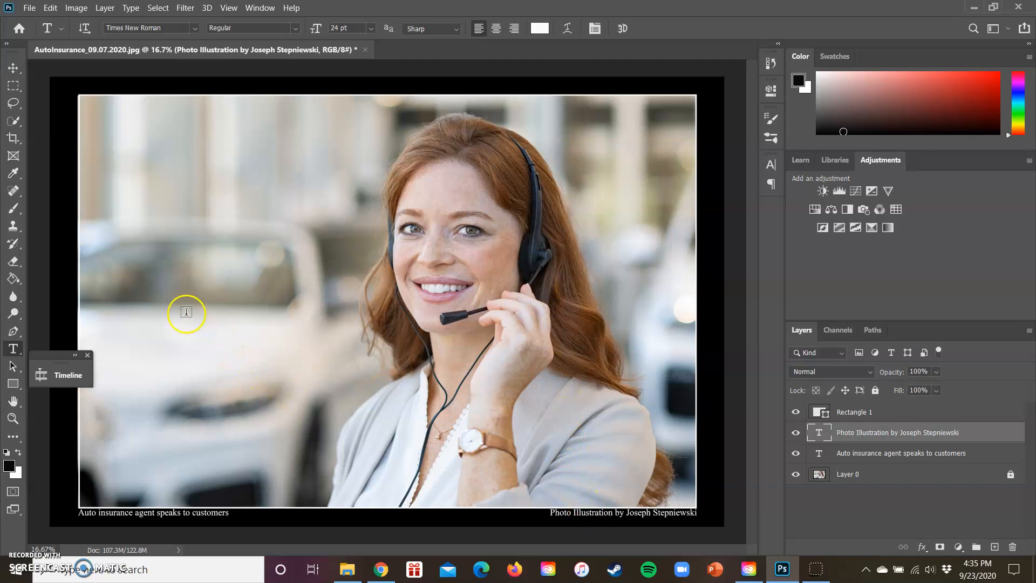
# Compare the baselines of the caption and the photo credit by activating each text line in turn, and leave text editing.
pyautogui.click(155, 512)
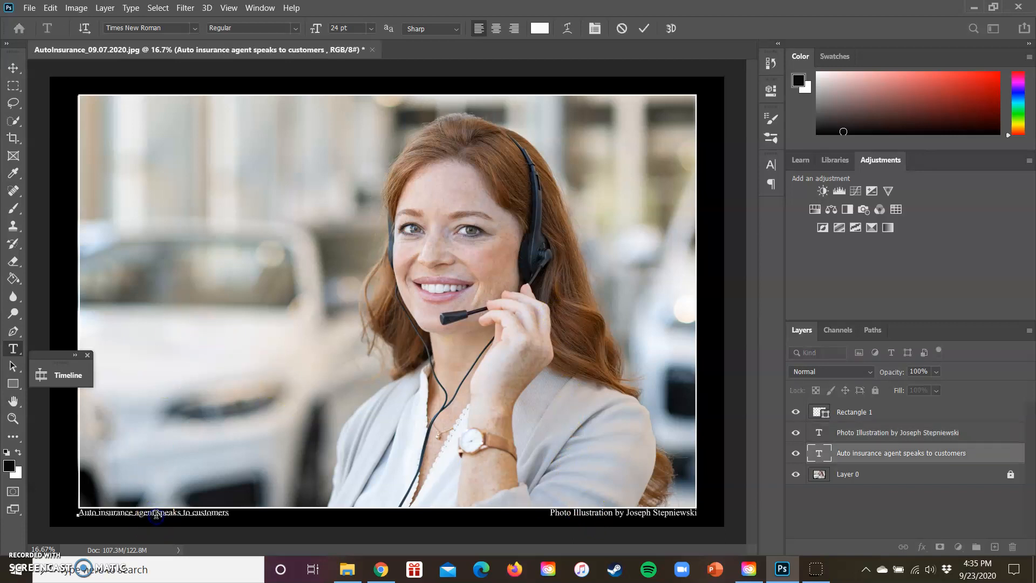
pyautogui.click(606, 508)
pyautogui.click(602, 512)
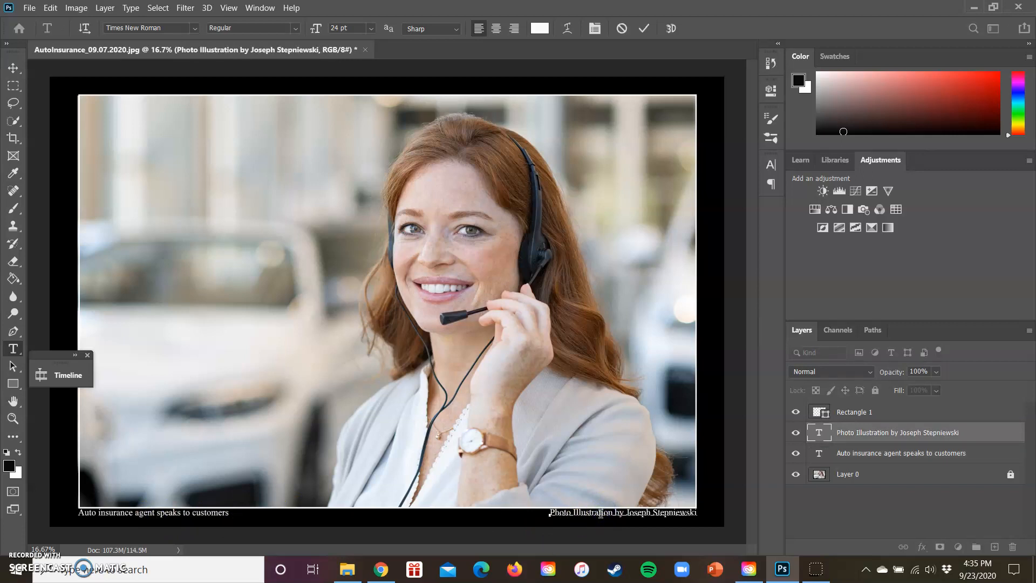
pyautogui.click(216, 512)
pyautogui.click(200, 512)
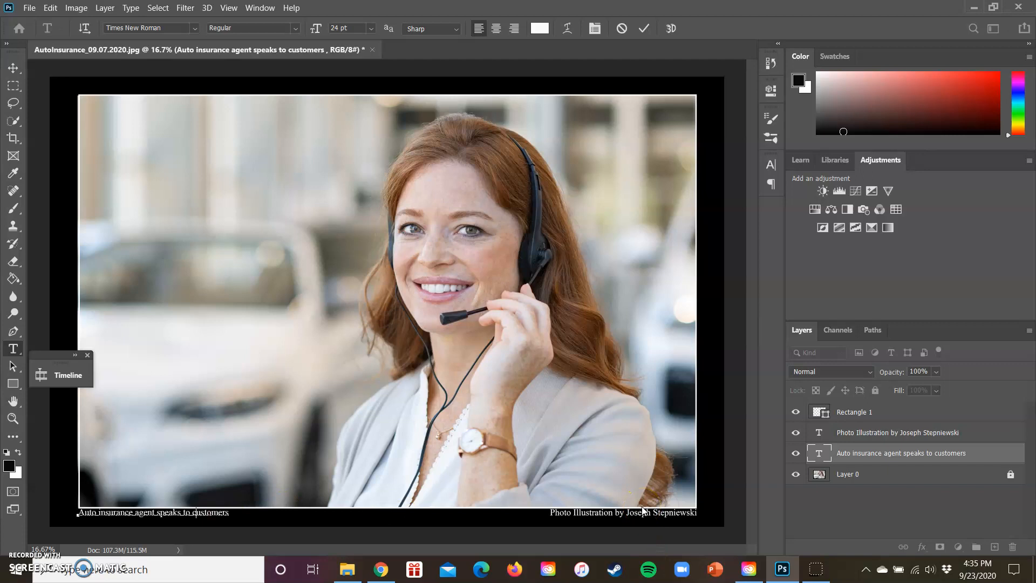
pyautogui.click(645, 30)
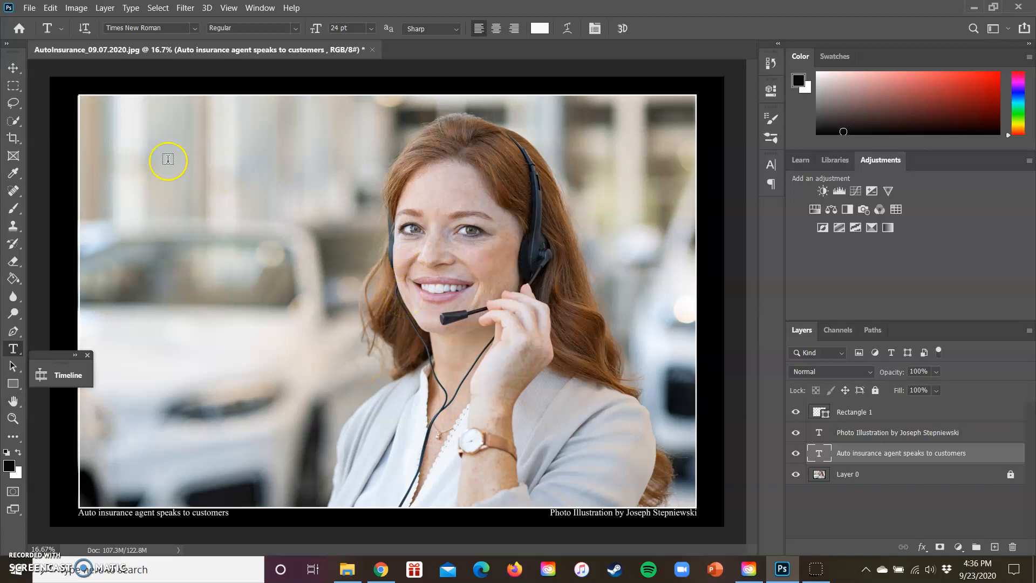
# Save the layered document on the computer's Desktop as a Photoshop file named Illustrationdesign, keeping Maximize Compatibility on.
pyautogui.click(30, 8)
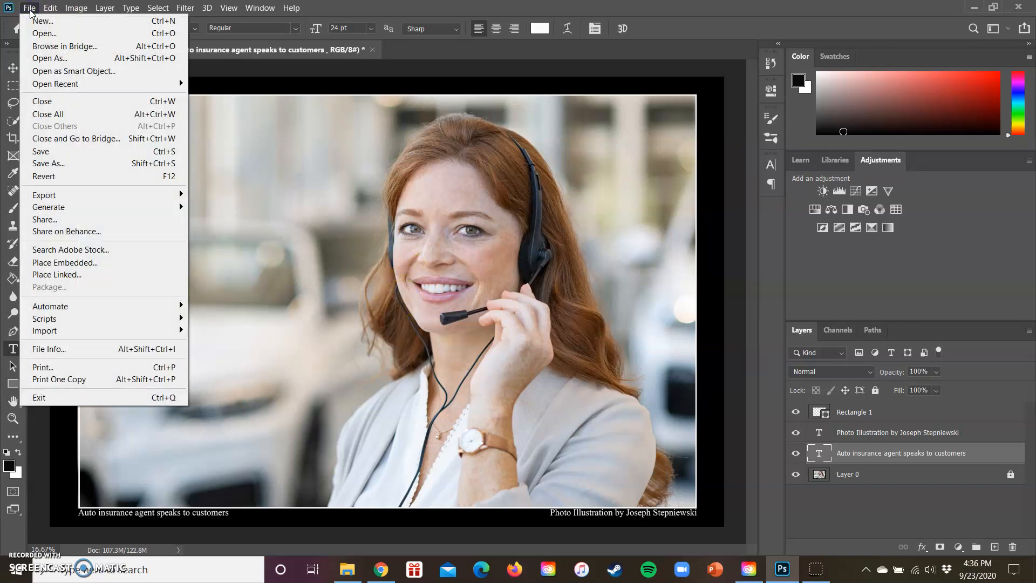
pyautogui.click(68, 164)
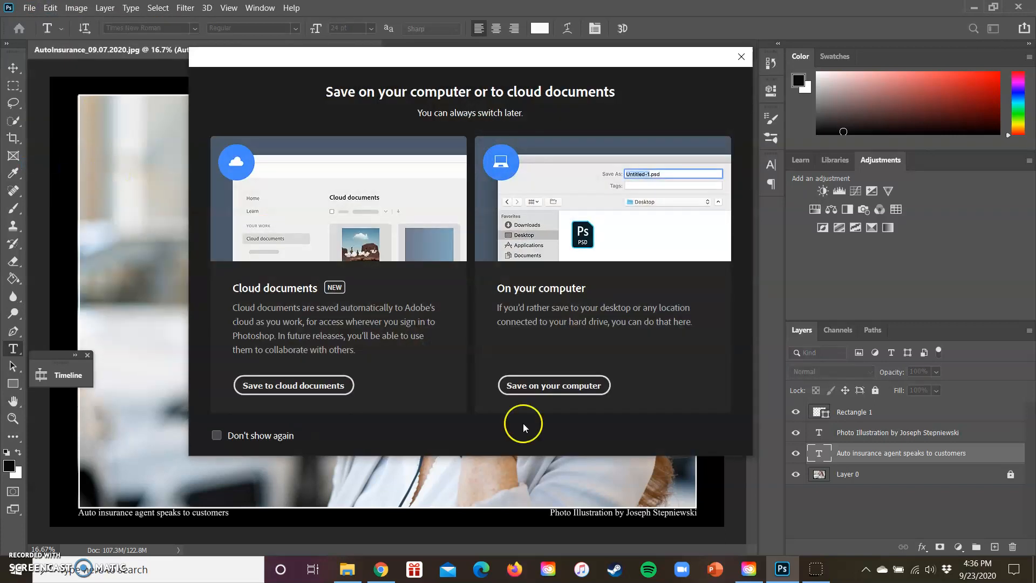
pyautogui.click(541, 390)
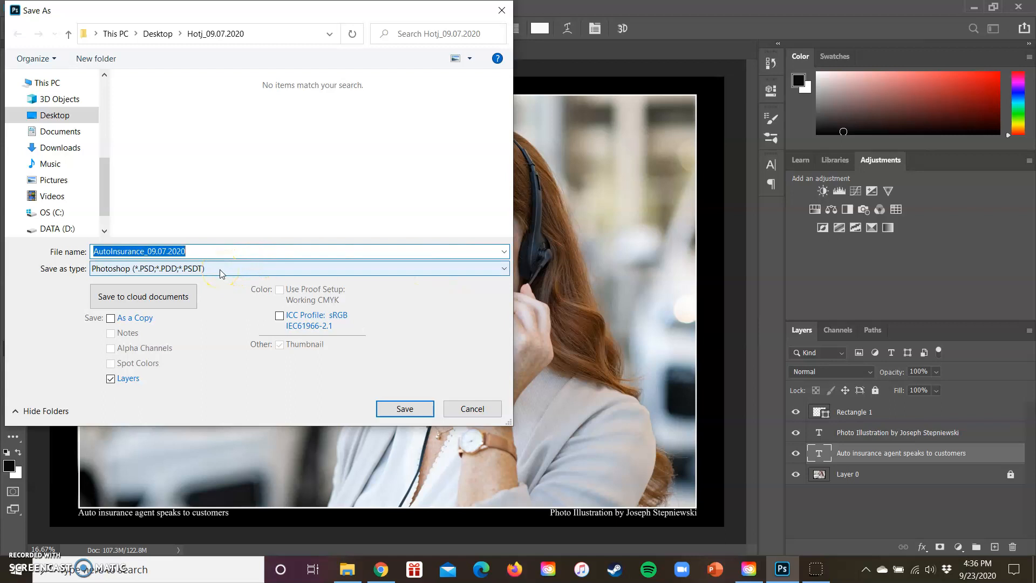
pyautogui.click(64, 116)
pyautogui.click(194, 254)
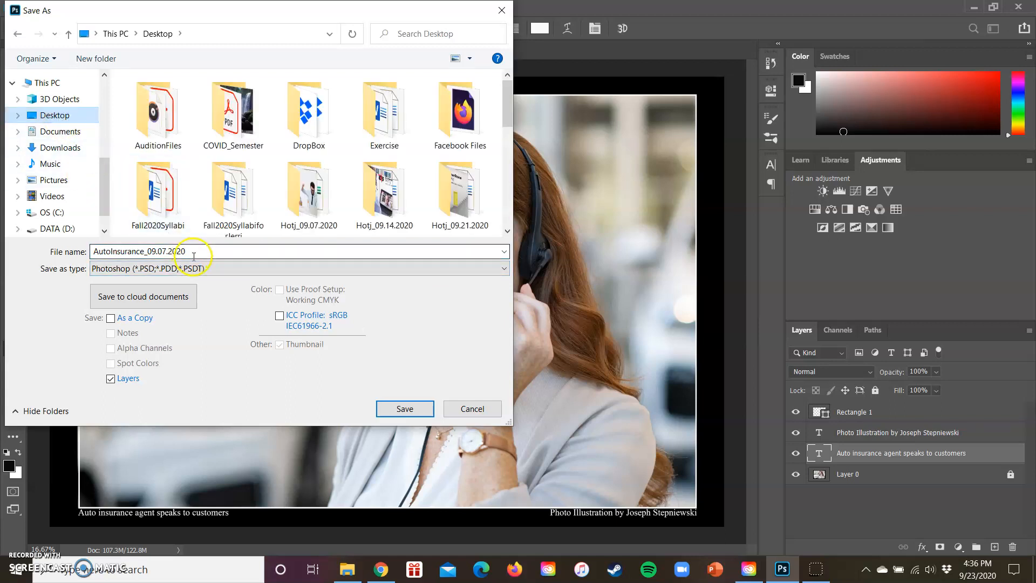
pyautogui.doubleClick(193, 255)
pyautogui.press('BackSpace')
pyautogui.write('Illustration')
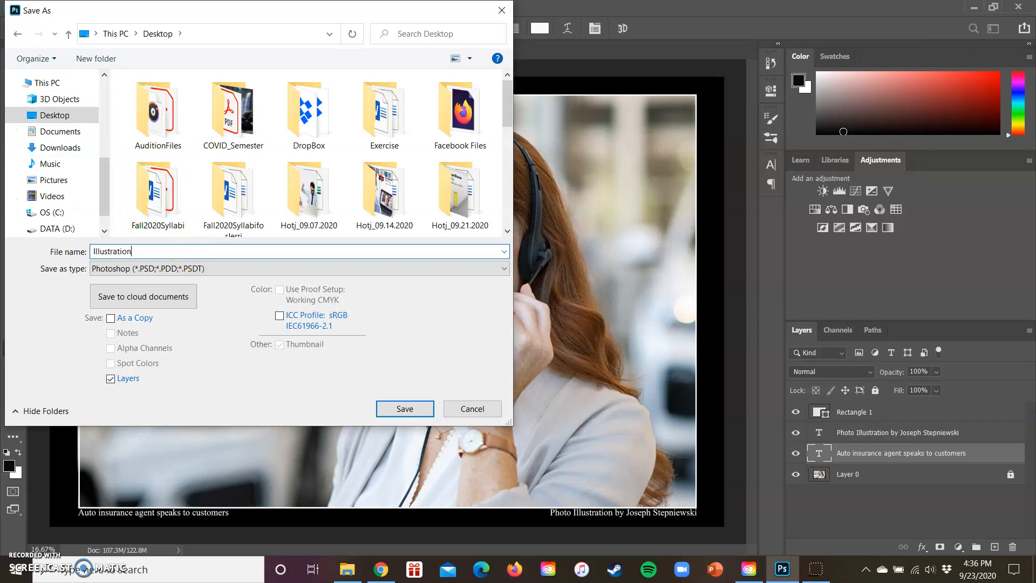
pyautogui.write('design')
pyautogui.press('Return')
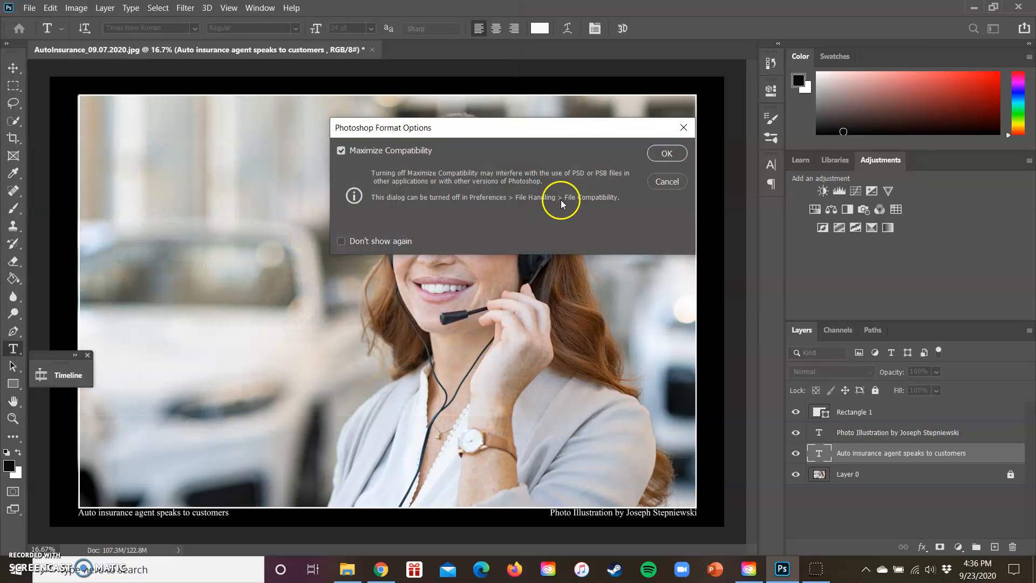
pyautogui.click(666, 154)
# Save a JPEG copy named Illustrationdesign to the Desktop with Baseline ("Standard") format at the largest-file Maximum quality.
pyautogui.click(29, 8)
pyautogui.click(67, 164)
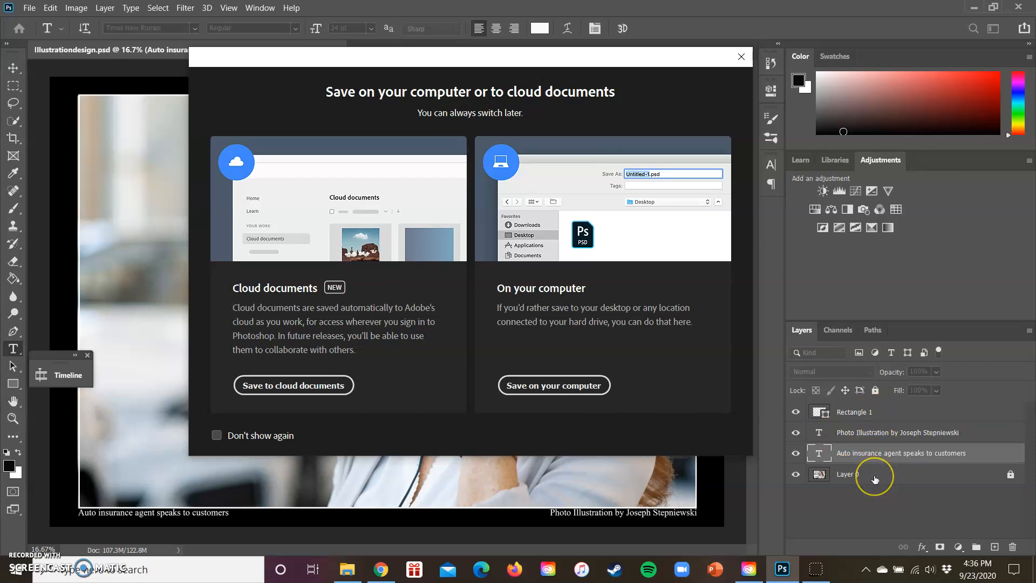
pyautogui.click(568, 388)
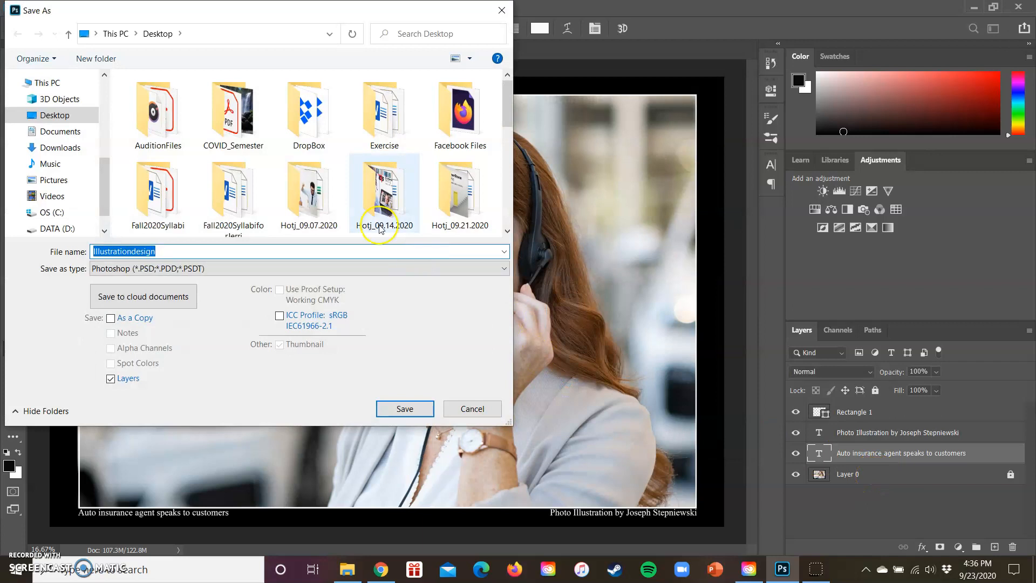
pyautogui.click(302, 269)
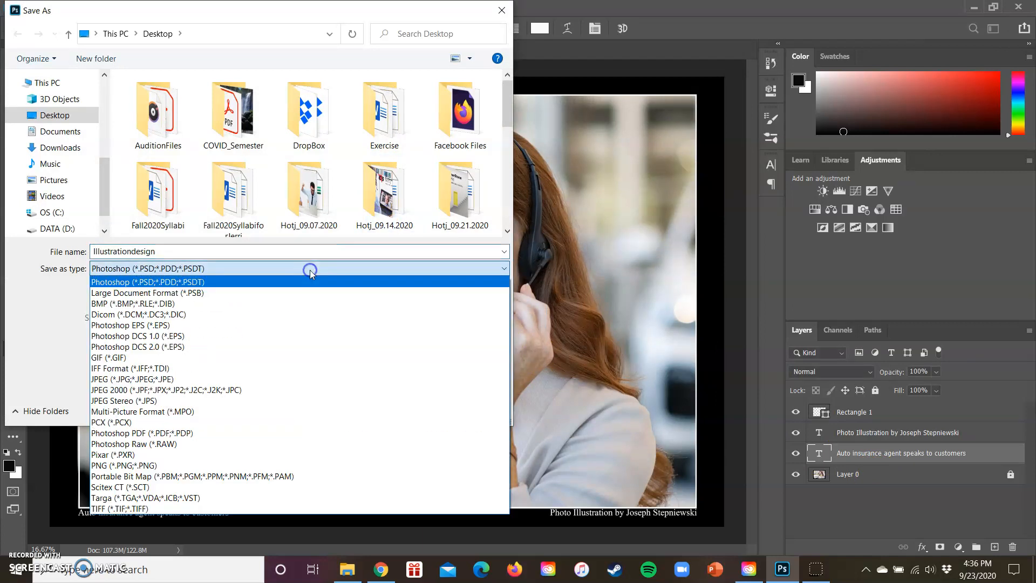
pyautogui.click(251, 378)
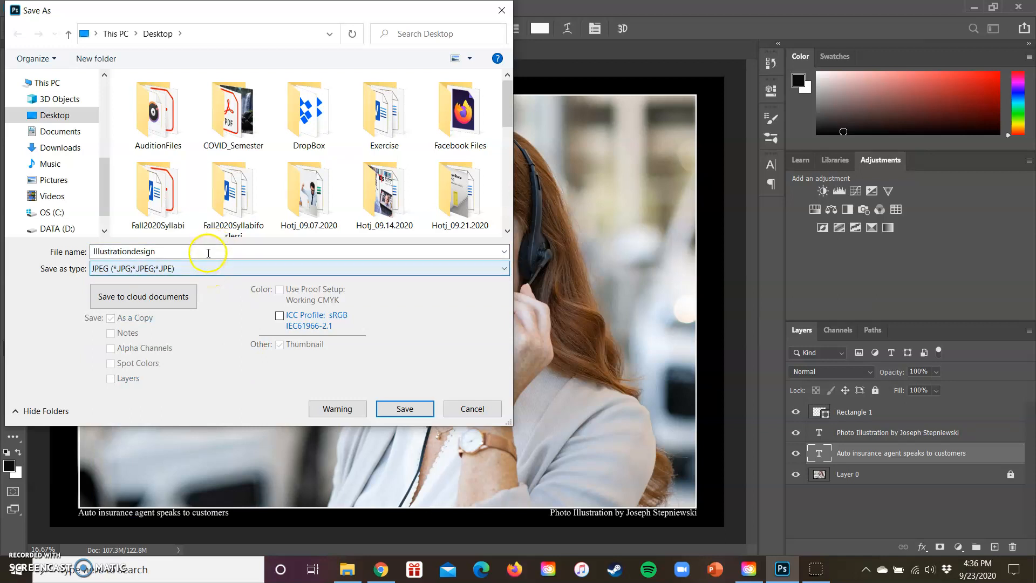
pyautogui.click(405, 409)
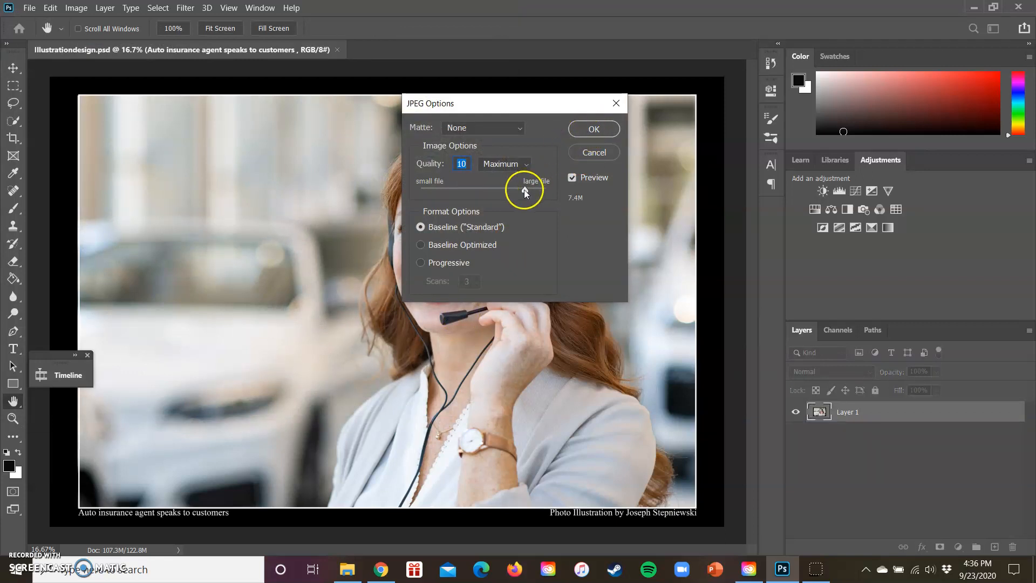
pyautogui.moveTo(524, 189); pyautogui.dragTo(556, 198)
pyautogui.click(593, 129)
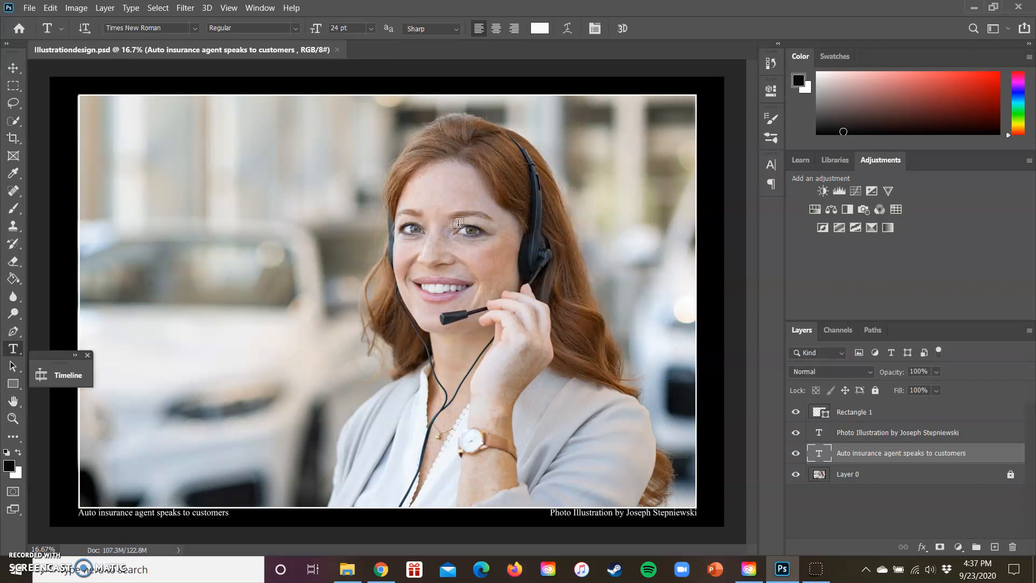
pyautogui.click(439, 281)
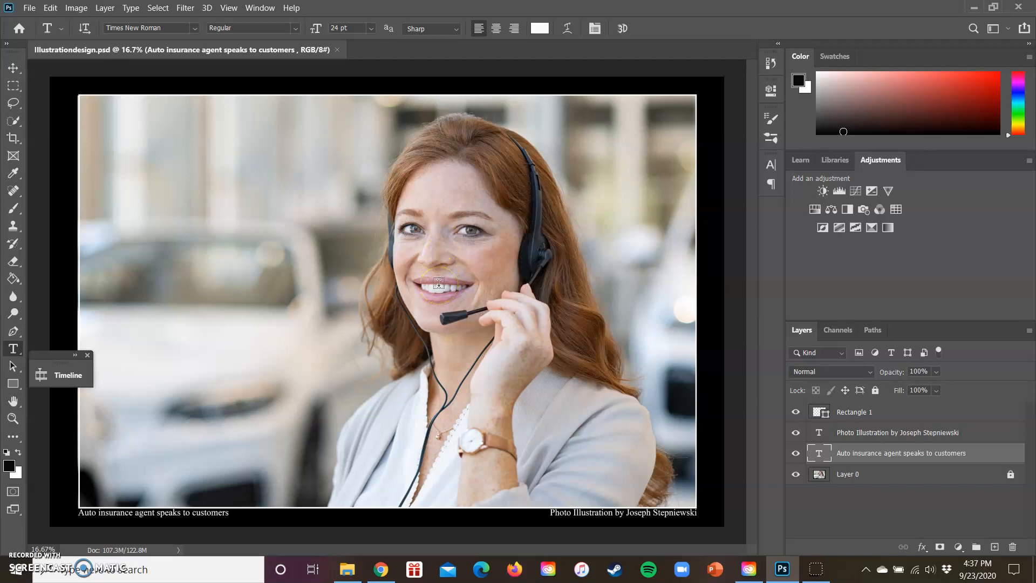